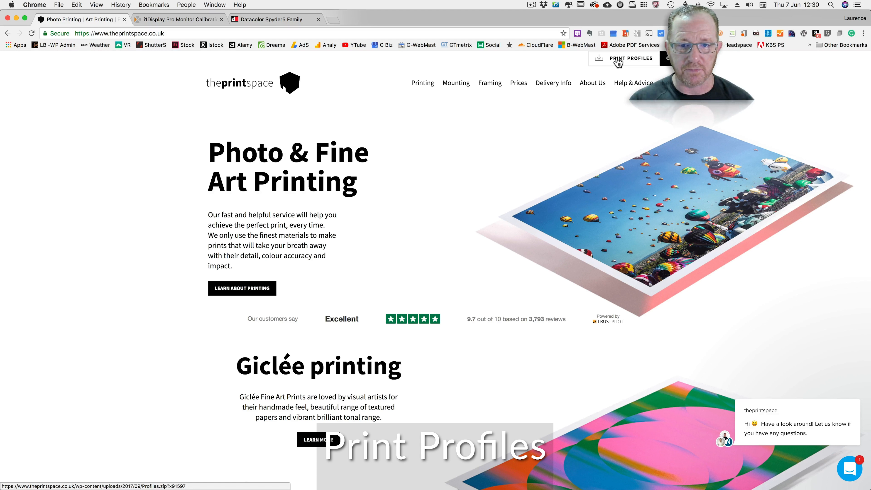
Download the print profiles from theprintspace and view the standard-format print sizes and prices.
left_click(618, 61)
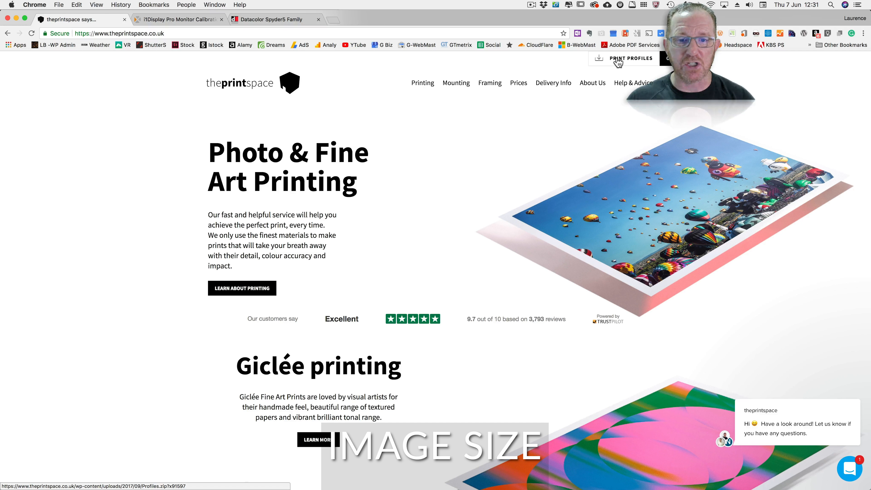
left_click(518, 82)
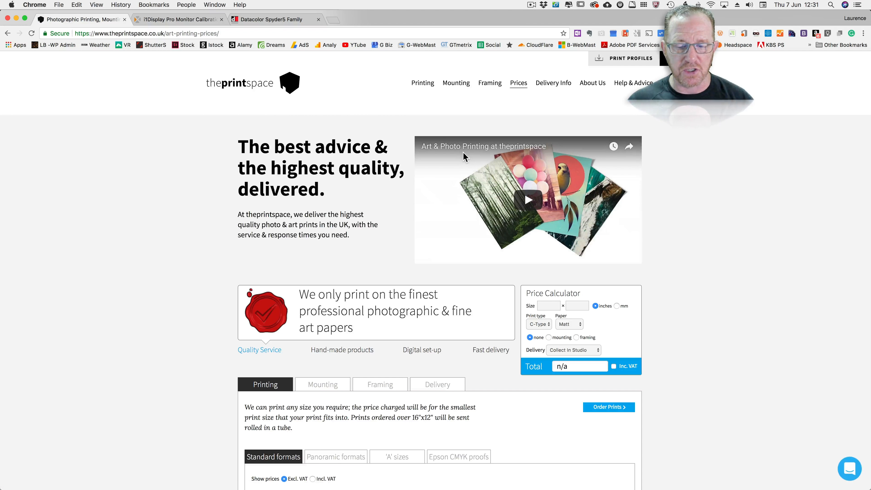
scroll(463, 152, "down", 10)
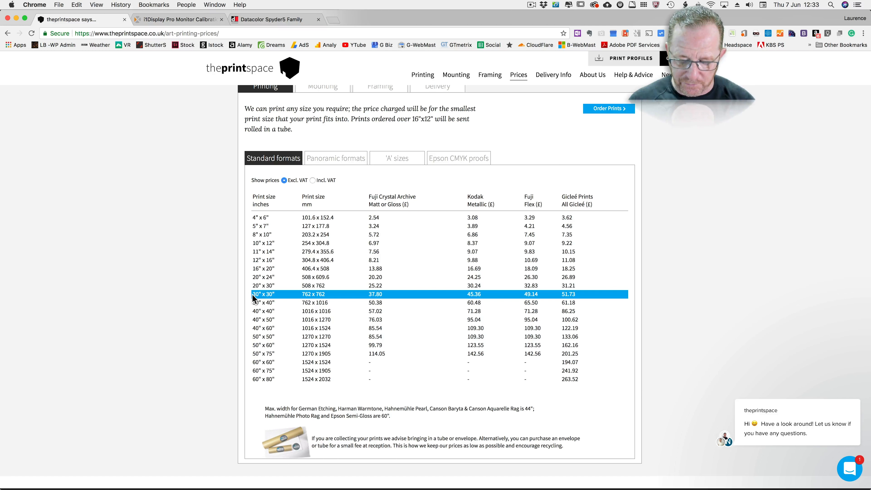
Inspect the contents of the Printspace C-type profiles folder inside Profiles 6 in Finder, and close the window.
left_click(598, 57)
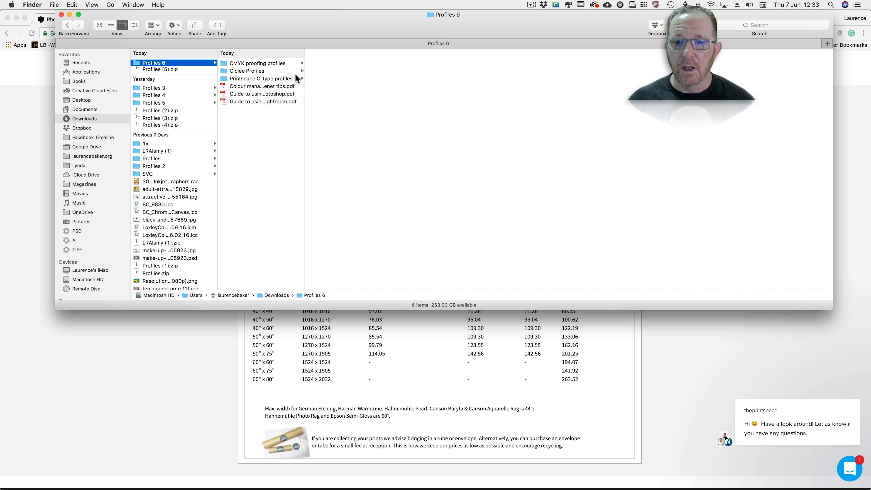
left_click(294, 75)
double_click(392, 79)
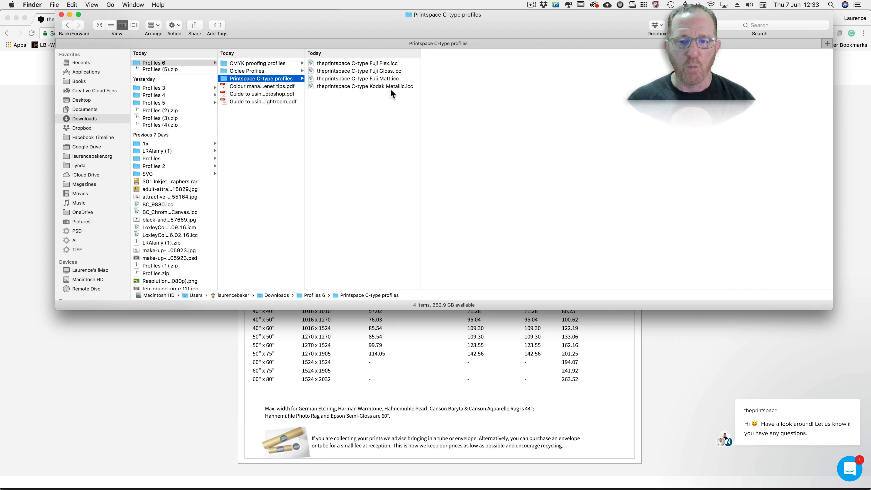
left_click(61, 14)
scroll(53, 123, "up", 2)
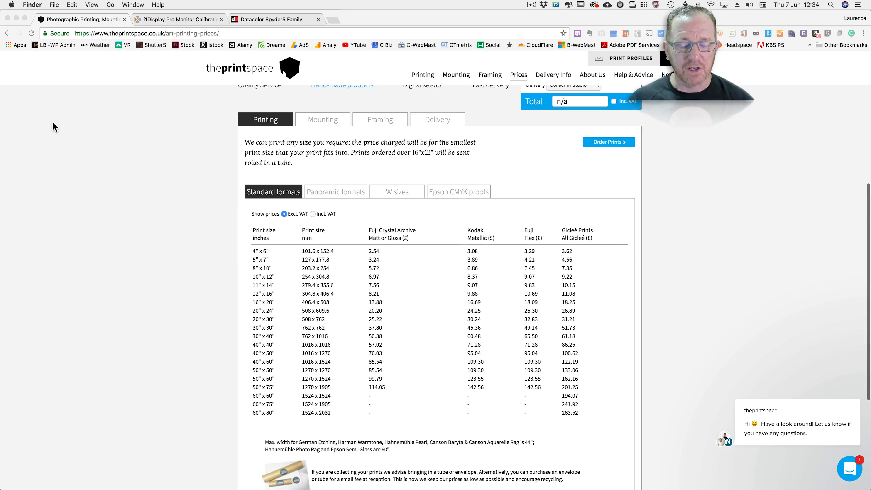
Switch to Chrome and view the Datacolor Spyder5 Family and X-Rite i1Display Pro calibrator pages.
key("super+Tab")
key("super+Tab")
key("super+Tab")
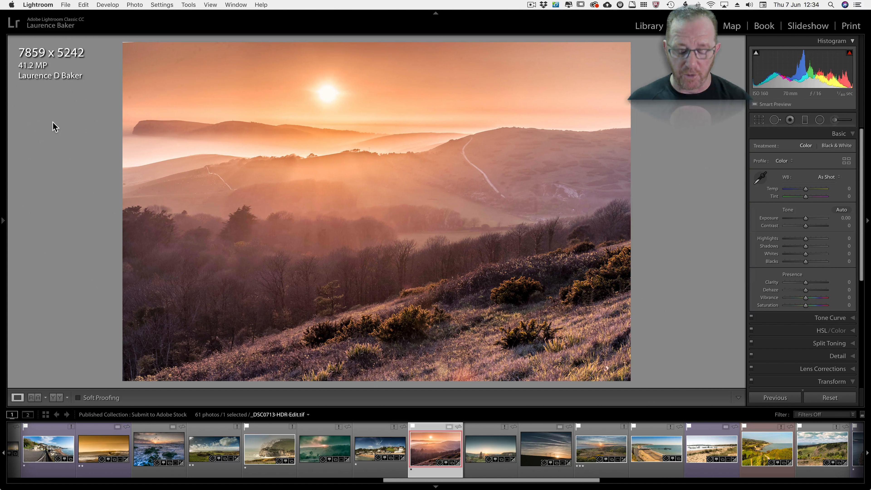
key("super+Tab")
key("super+Tab")
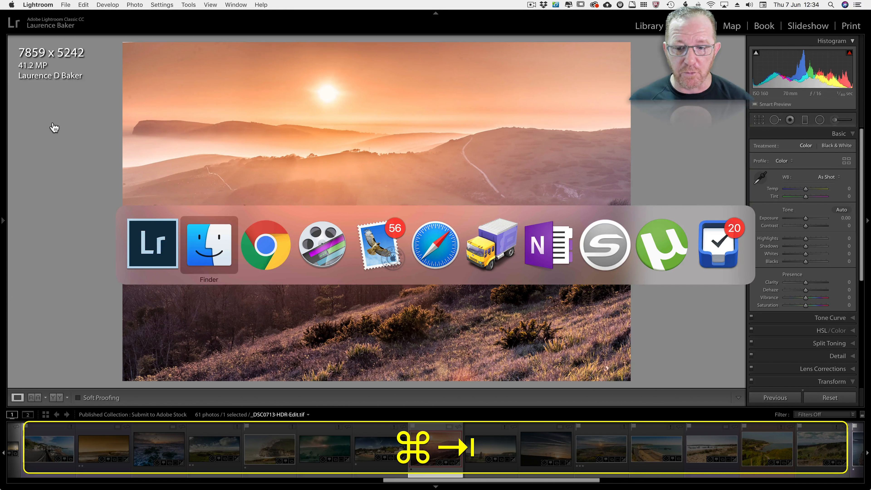
key("super+3")
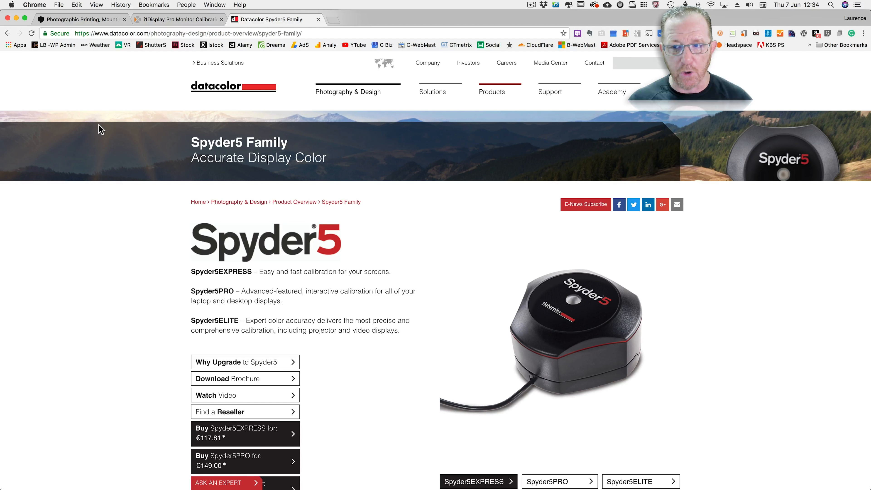
left_click(178, 20)
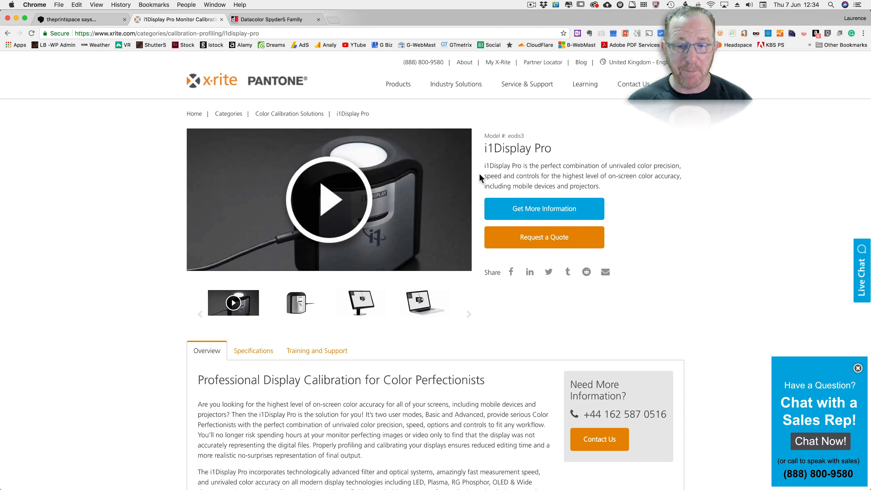
Look at the built-in display's colour profile settings and the Display Calibrator Assistant in System Preferences, closing both without calibrating.
left_click(12, 5)
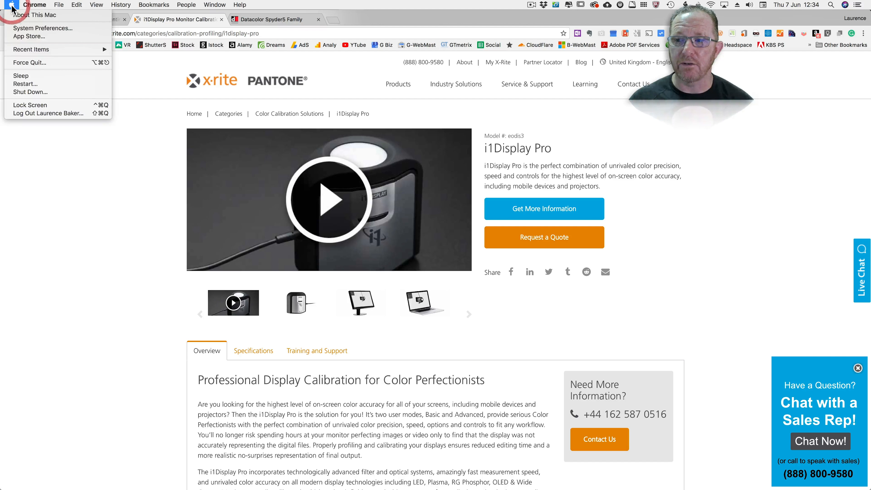
left_click(17, 27)
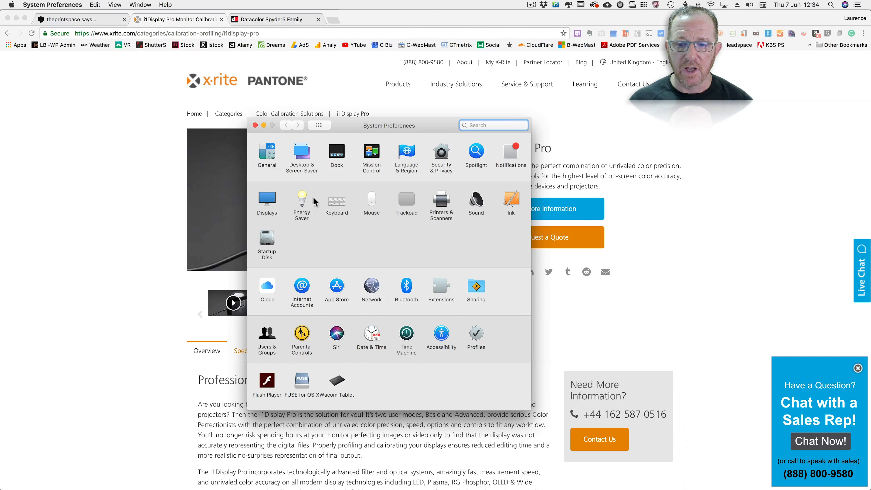
left_click(274, 200)
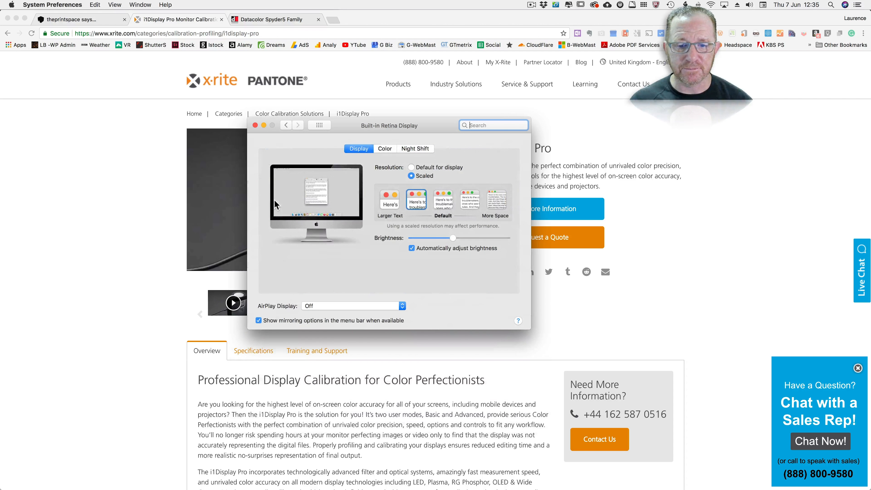
left_click(385, 149)
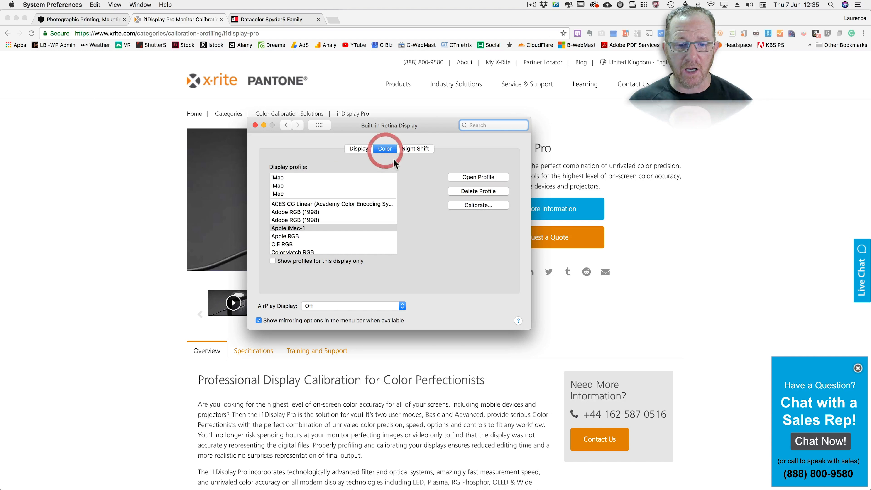
left_click(479, 207)
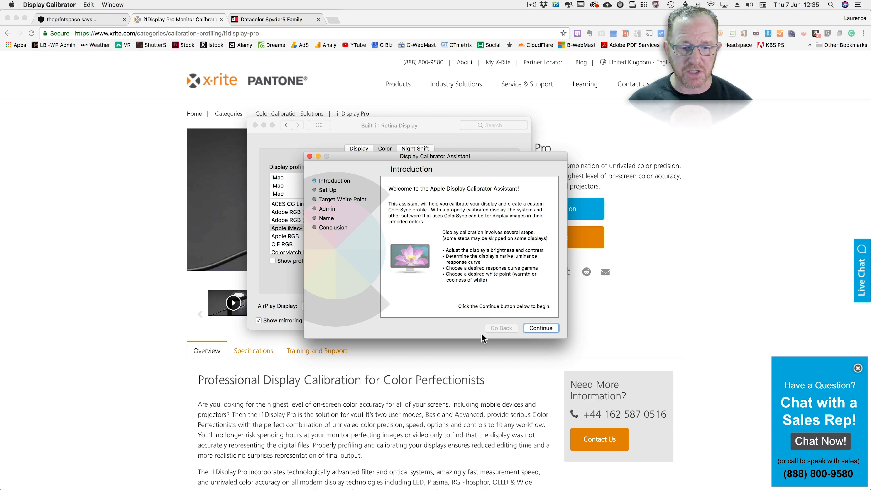
left_click(308, 157)
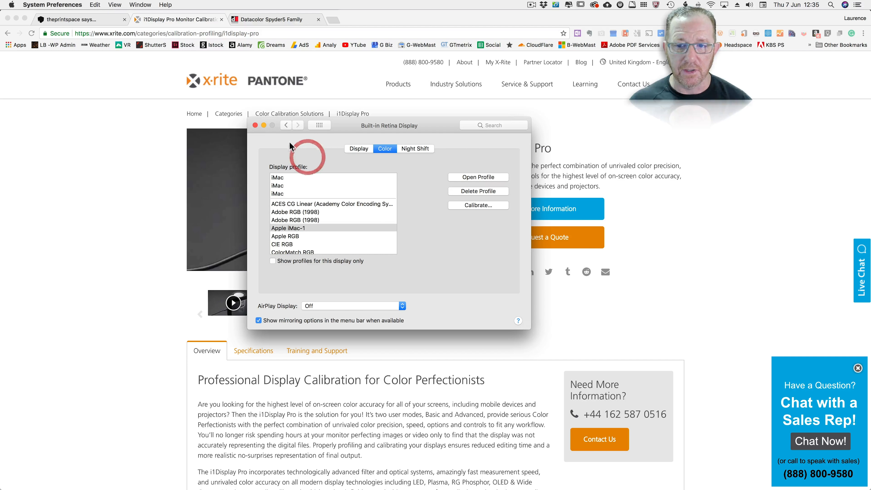
left_click(254, 126)
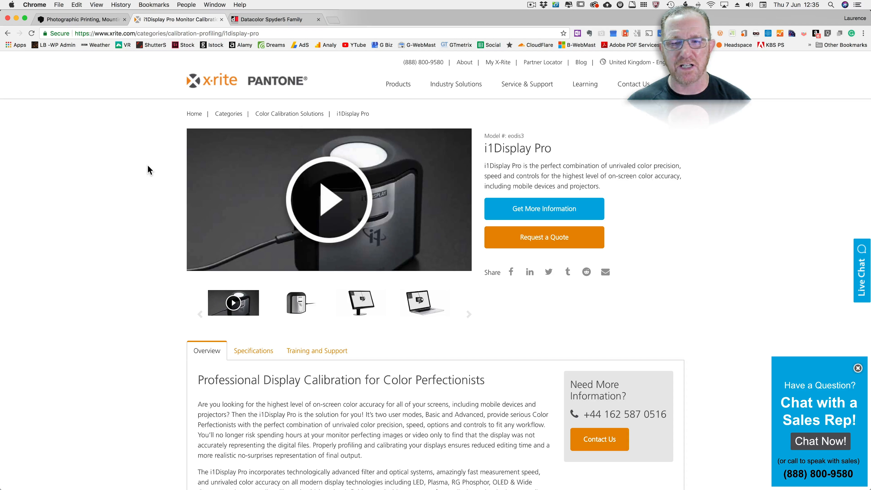
Switch to Lightroom and turn on the soft proof preview for the sunset landscape photo.
key("super+Tab")
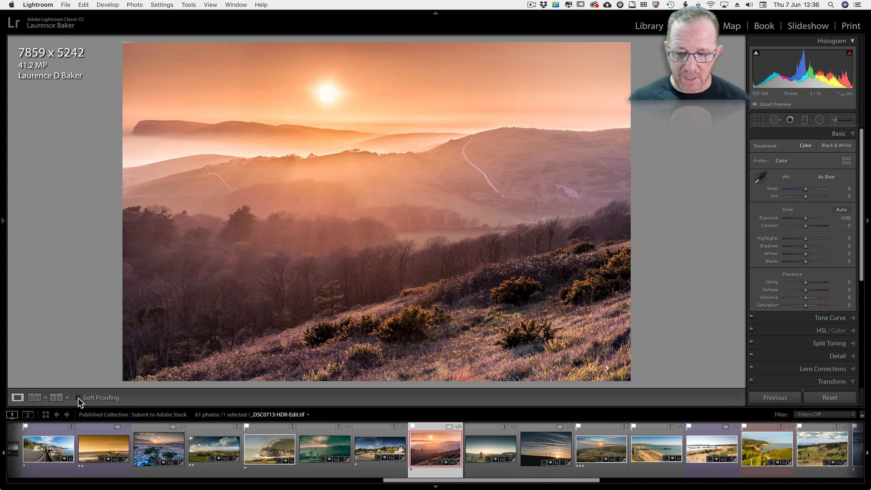
left_click(739, 398)
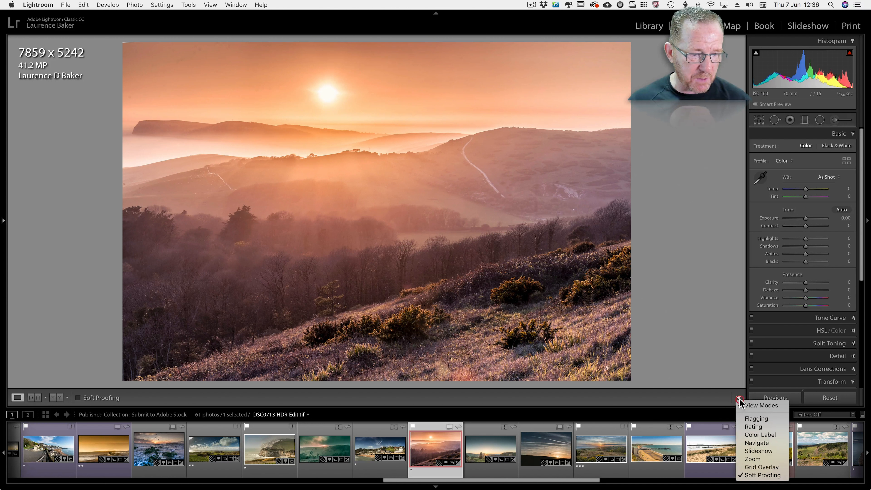
left_click(673, 404)
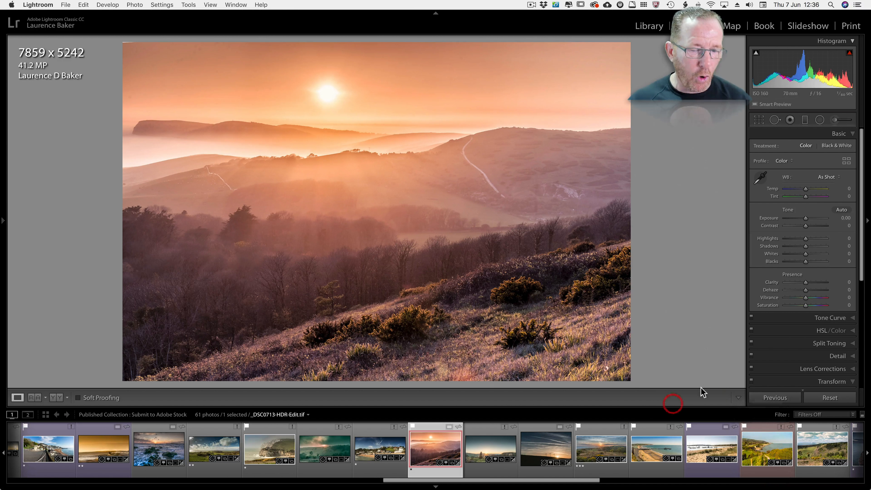
left_click(217, 4)
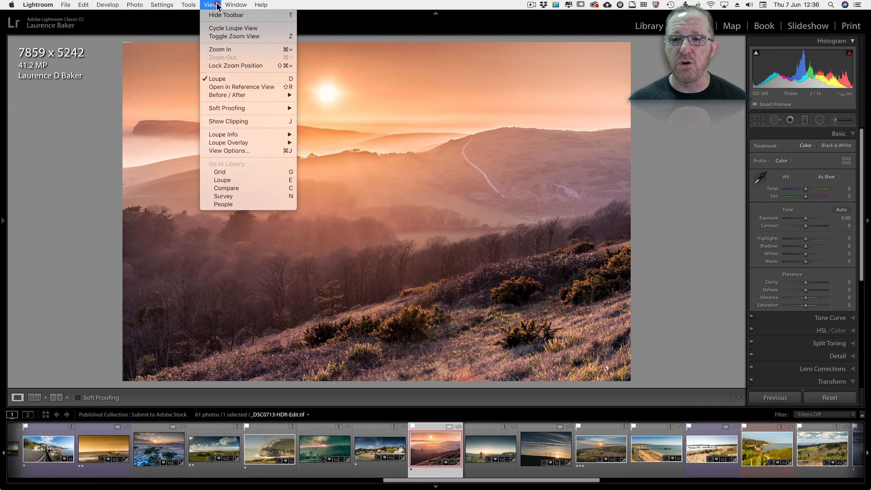
mouse_move(223, 106)
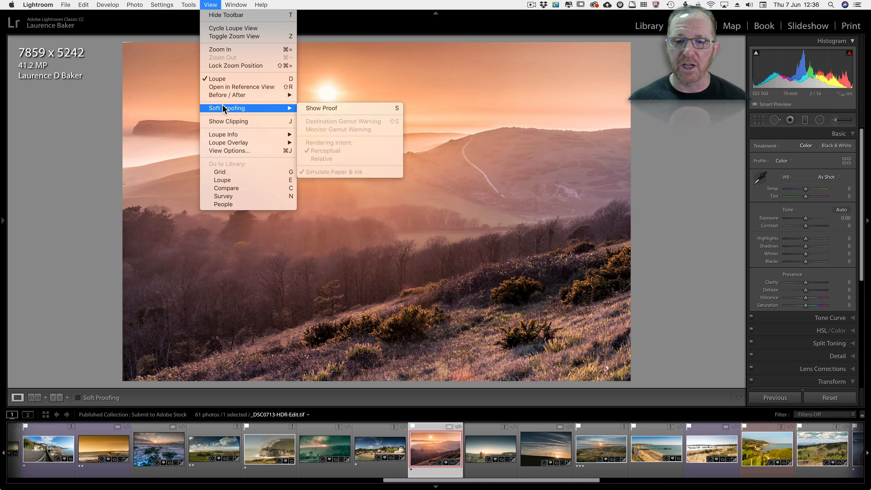
left_click(316, 108)
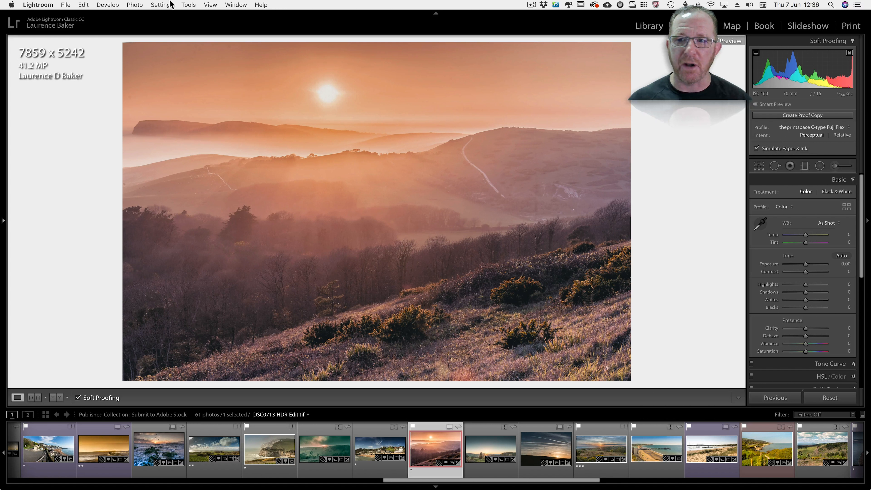
Review the soft proofing view options and the list of installed printer profiles, cancelling the profile selection.
left_click(209, 5)
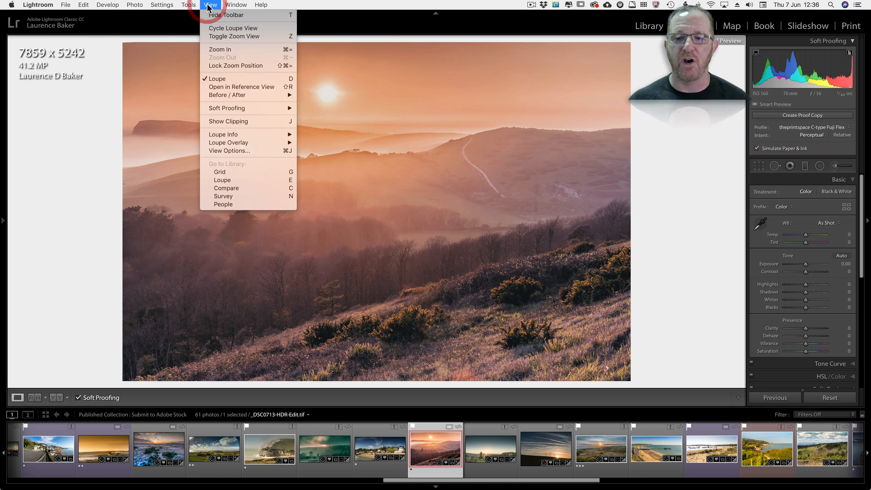
mouse_move(220, 108)
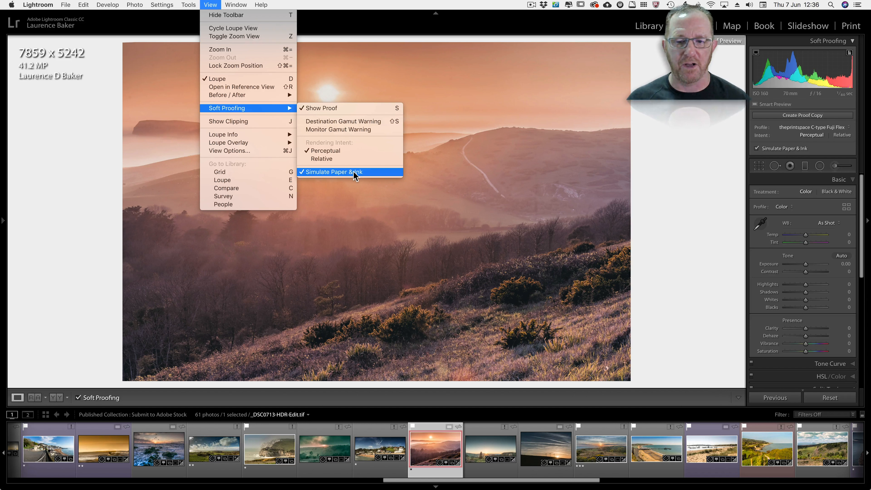
left_click(696, 141)
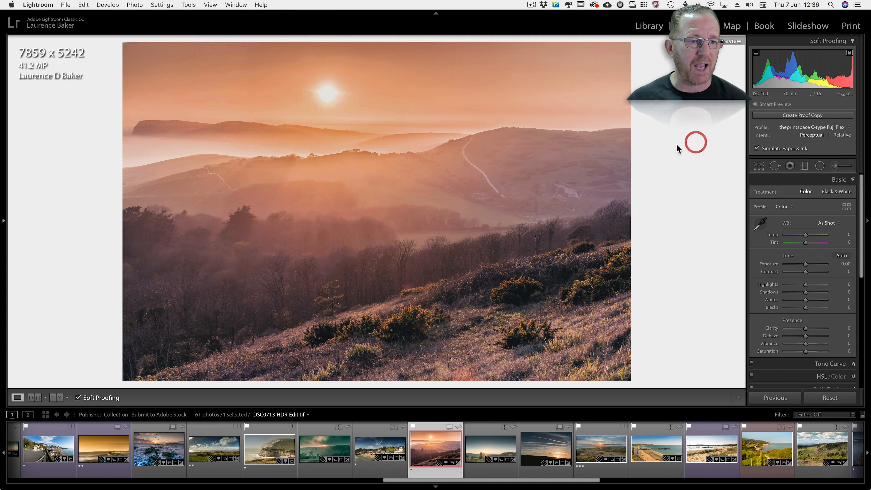
left_click(810, 126)
left_click(788, 167)
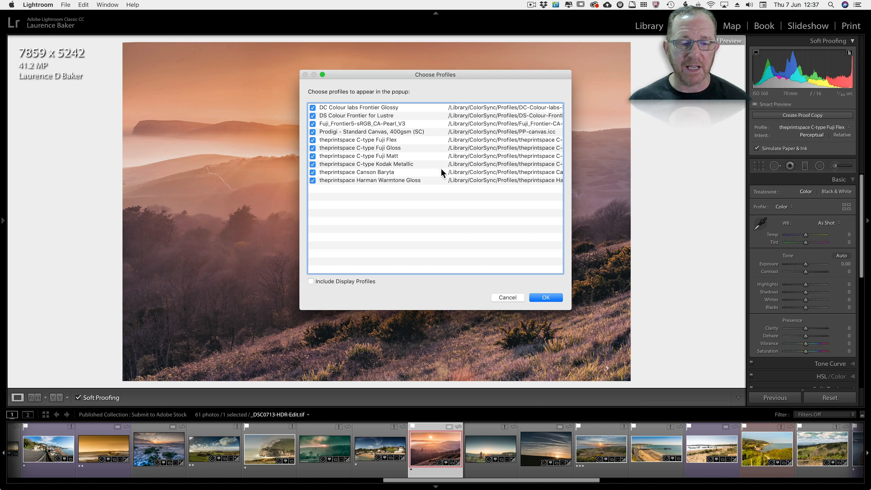
left_click(499, 297)
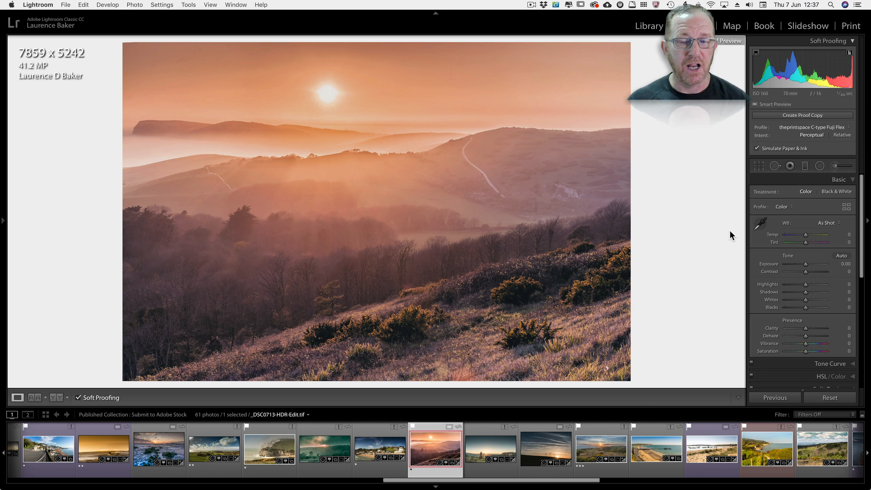
Turn on the destination gamut warning and briefly preview the monitor gamut warning, leaving the monitor warning off.
left_click(850, 53)
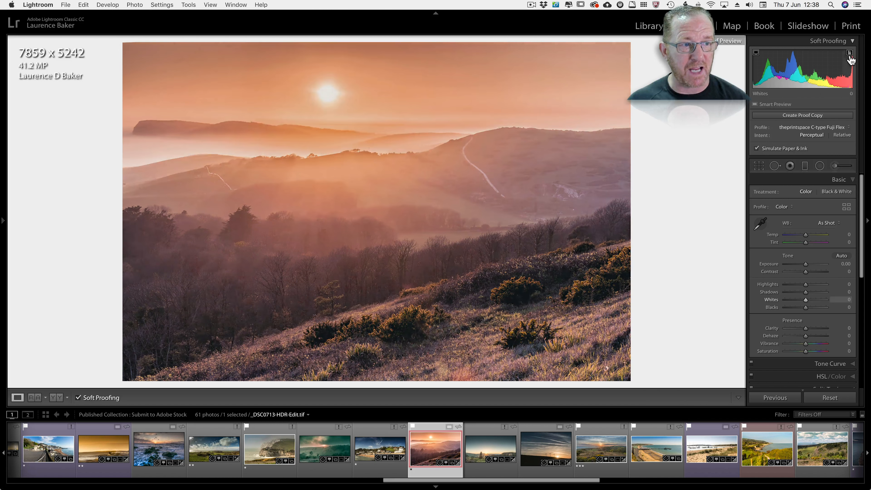
left_click(850, 52)
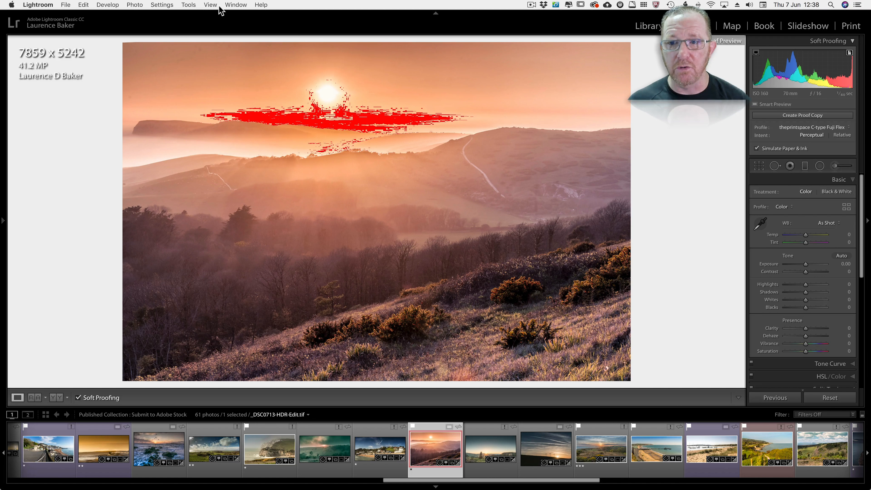
left_click(211, 5)
mouse_move(219, 104)
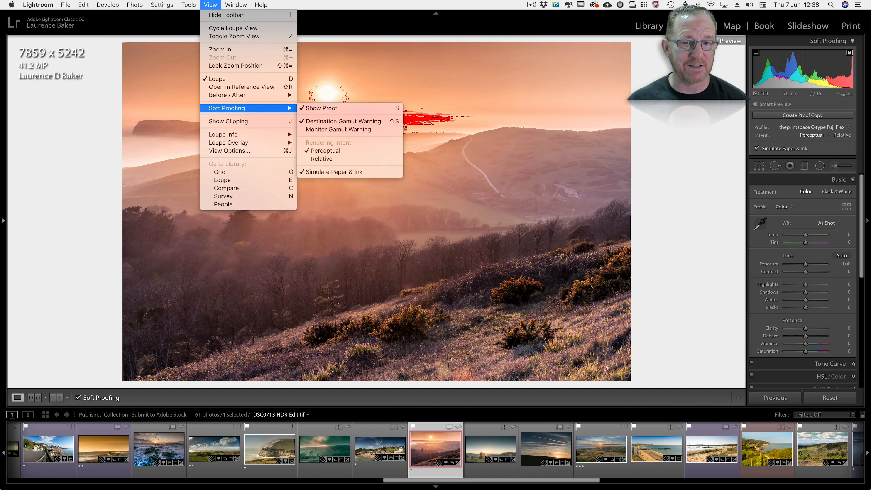
left_click(648, 100)
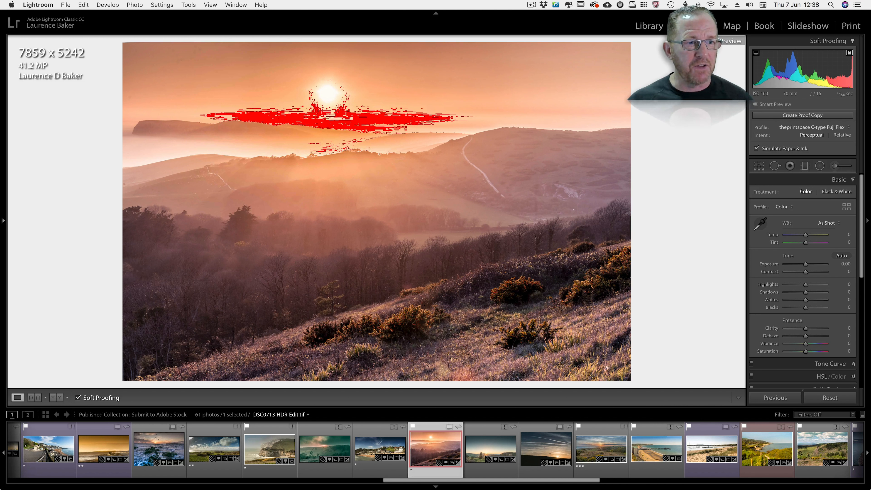
left_click(756, 53)
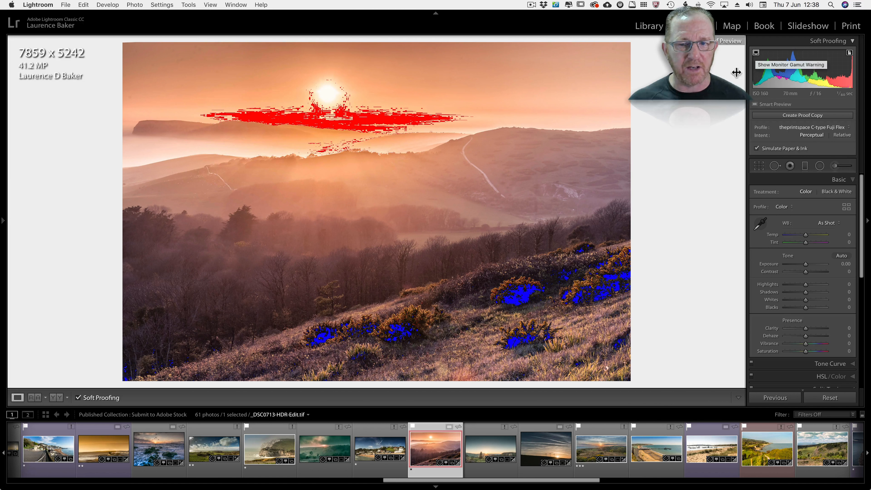
left_click(756, 53)
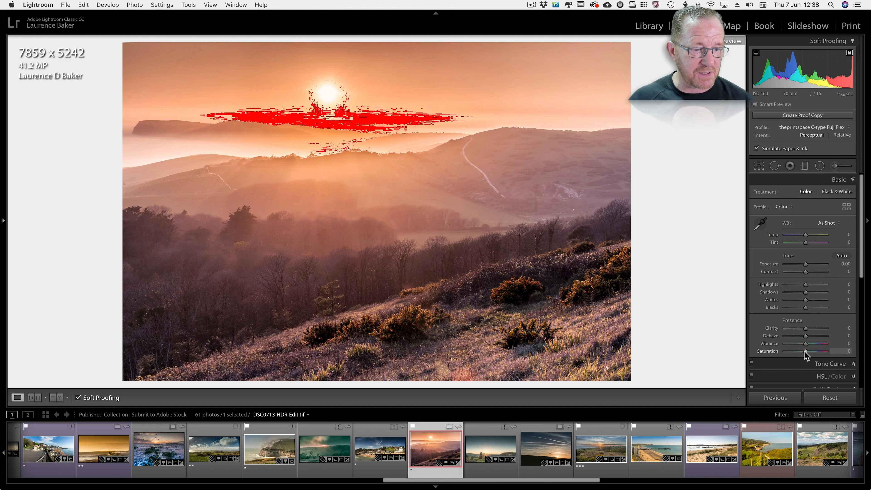
Try lowering the whole photo's saturation to -19, then undo it instead of making a proof copy.
left_click_drag(806, 351, 802, 352)
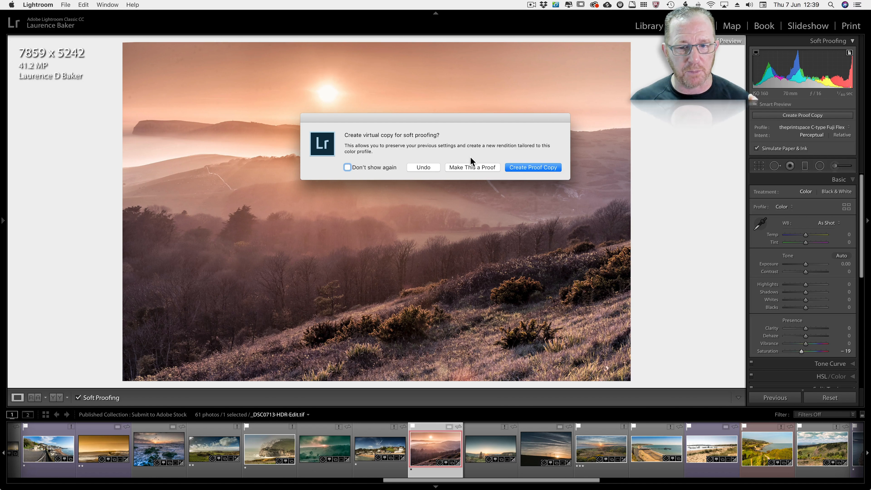
left_click(420, 168)
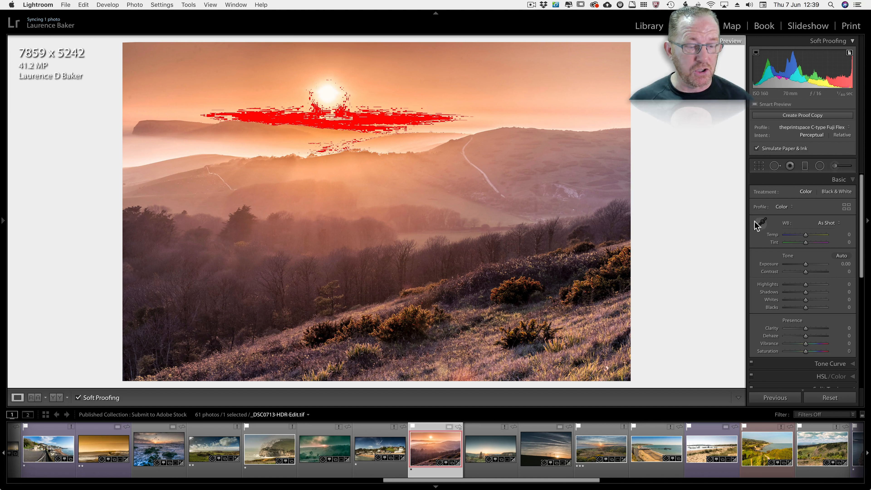
Try painting over the out-of-gamut area below the sun with the Adjustment Brush at size 11, and undo the stroke.
key("k")
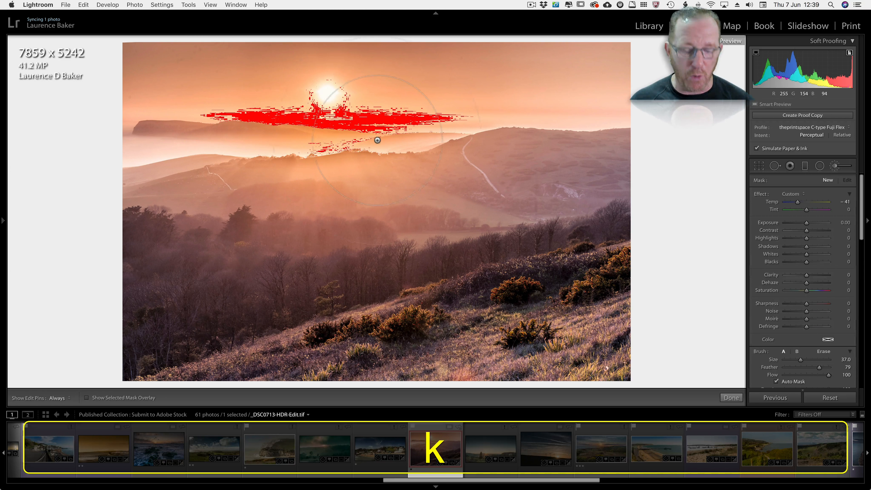
key("bracketleft")
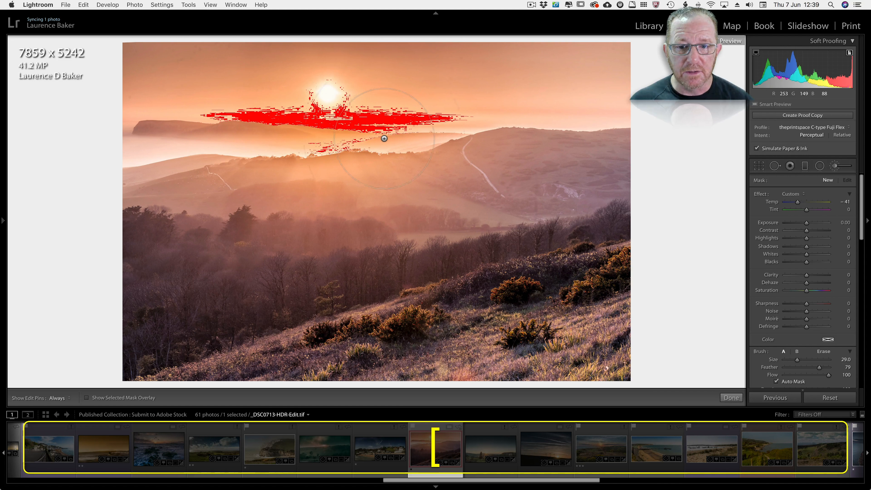
key("bracketleft")
key("bracketleft")
key("bracketleft")
key("bracketleft")
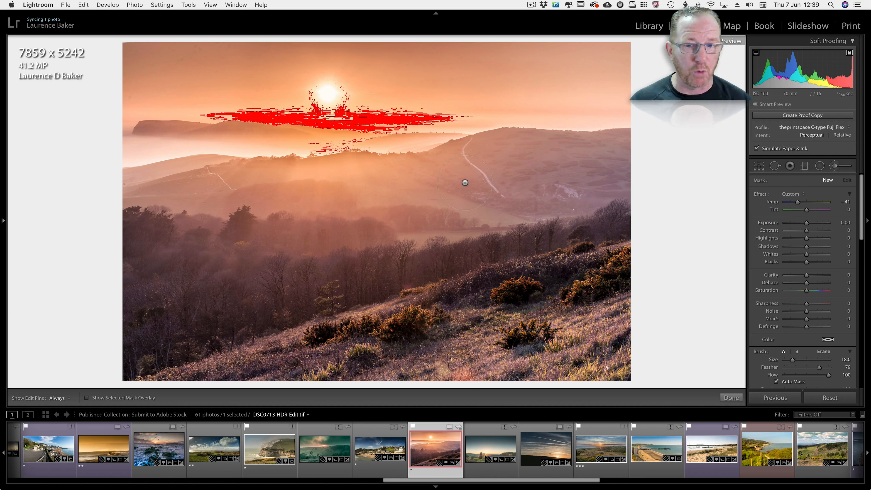
key("bracketleft")
key("bracketleft")
key("bracketleft")
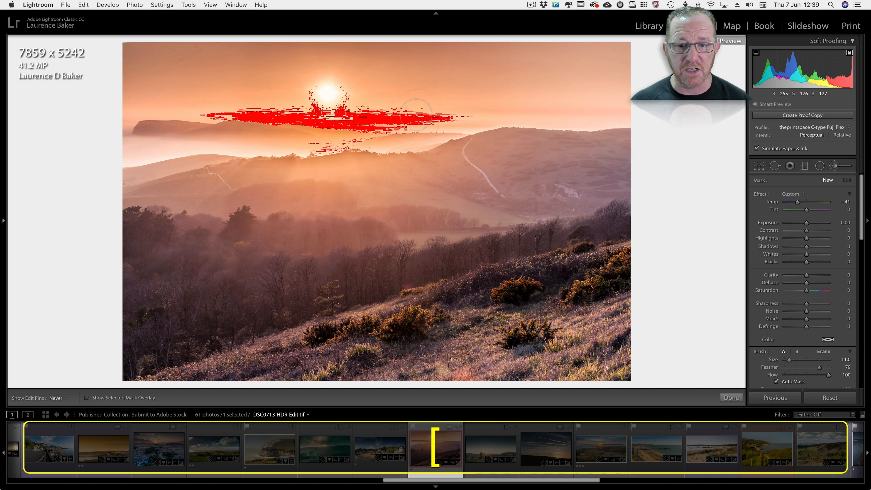
left_click(414, 116)
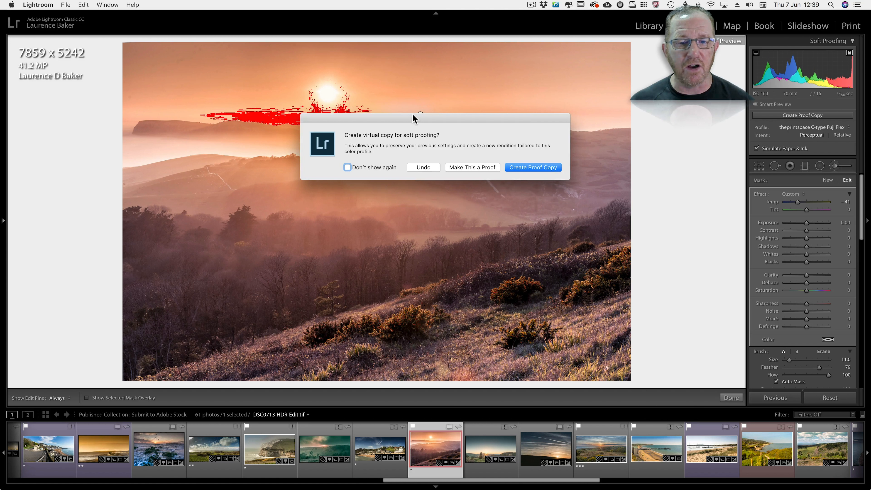
left_click(427, 169)
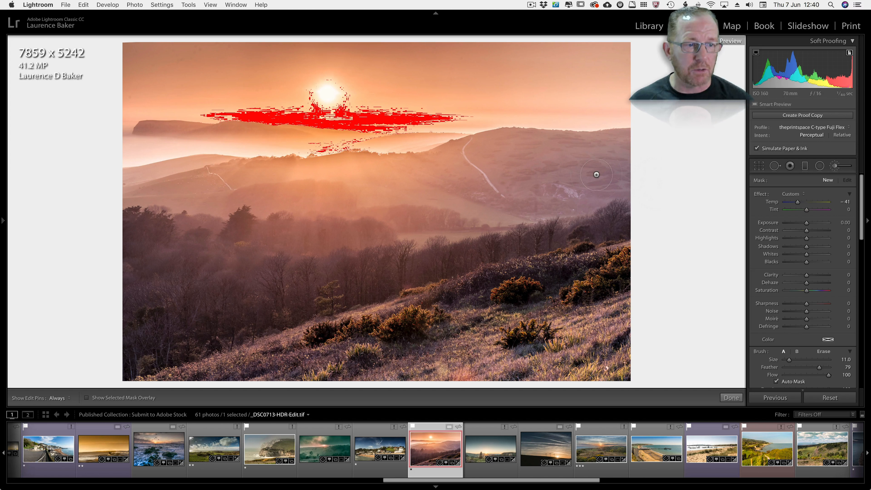
Create a proof copy of the sunset photo for the current print profile and enlarge the adjustment brush to size 18.
left_click(777, 117)
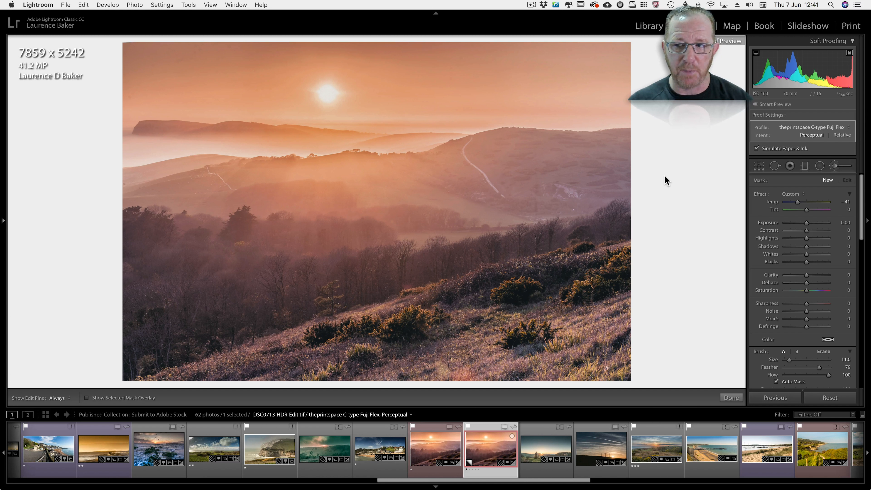
scroll(292, 78, "up", 5)
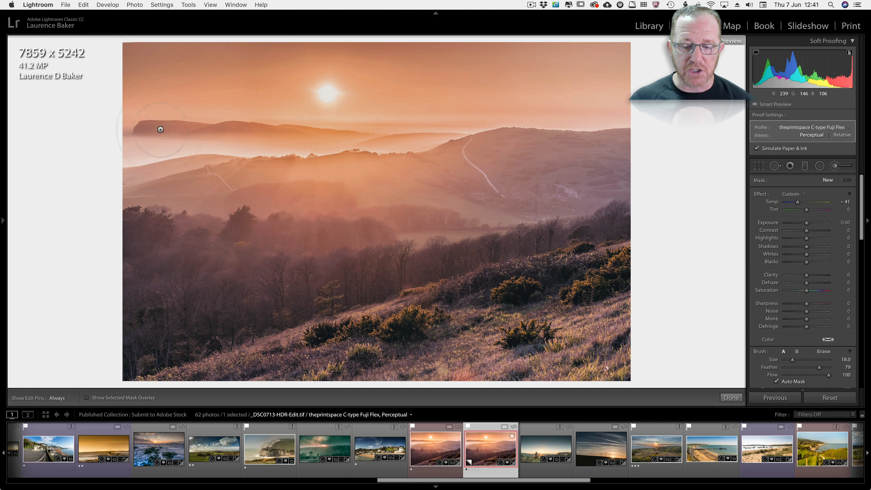
Open Calculator and divide the photo's width of 7859 pixels by 300 to work out its print width in inches.
key("cmd+space")
type("calc")
key("Return")
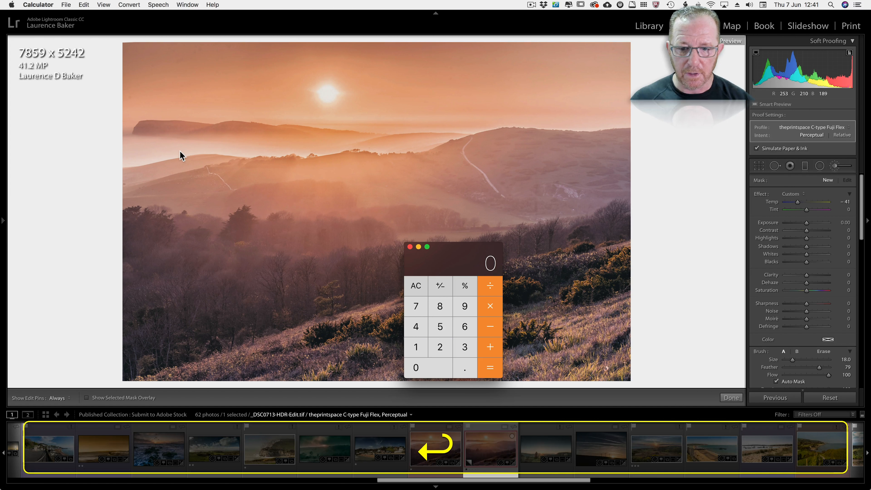
type("7859")
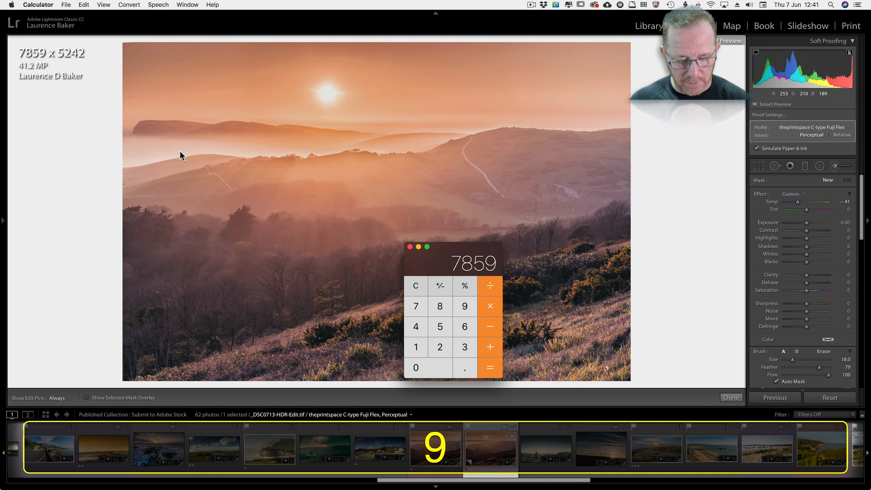
type("/300")
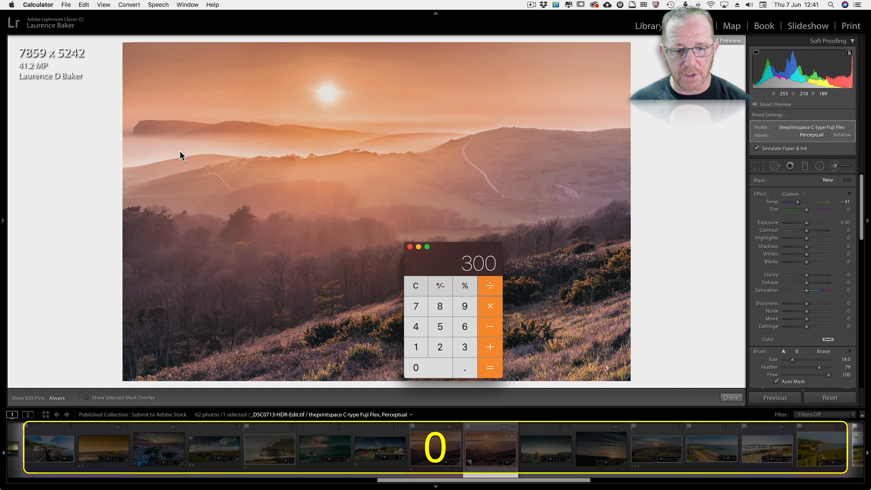
key("Return")
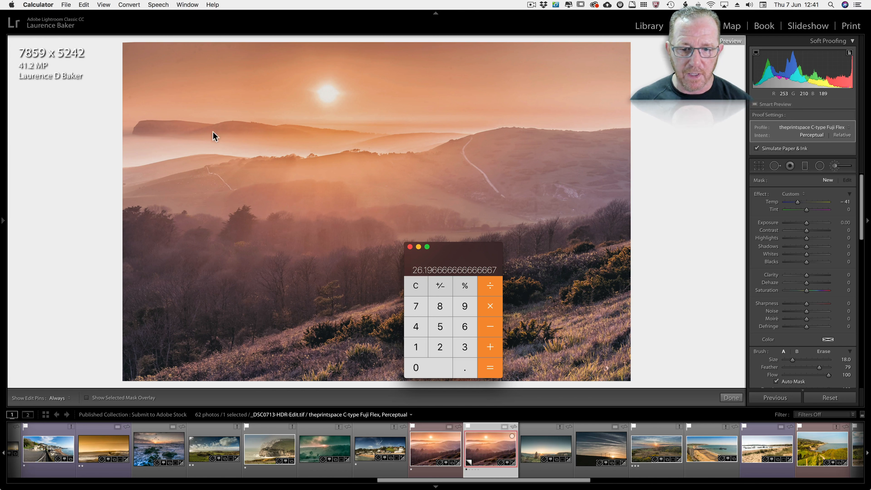
Divide the photo's height of 5242 pixels by 300 to get its print height, and close Calculator.
left_click(408, 287)
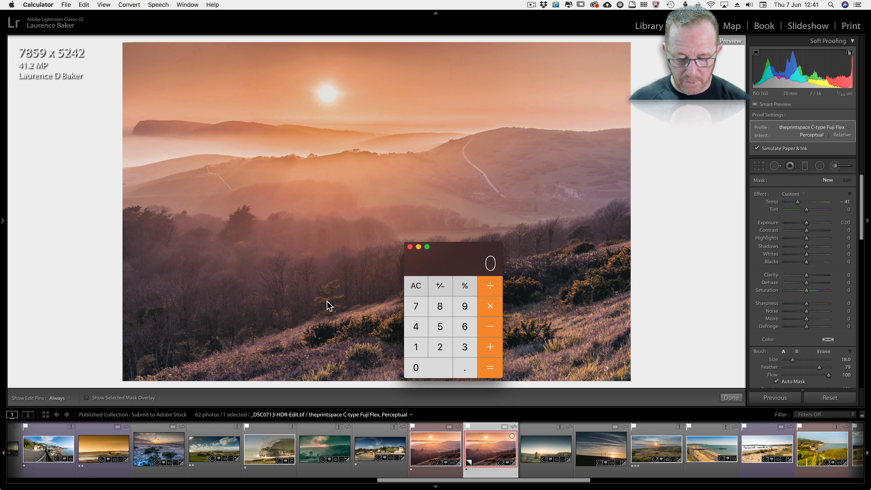
type("5242")
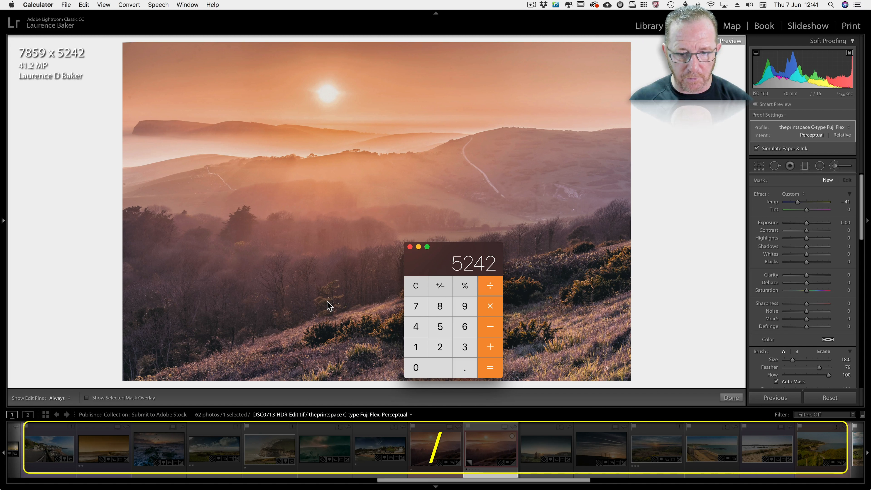
type("/300")
key("Return")
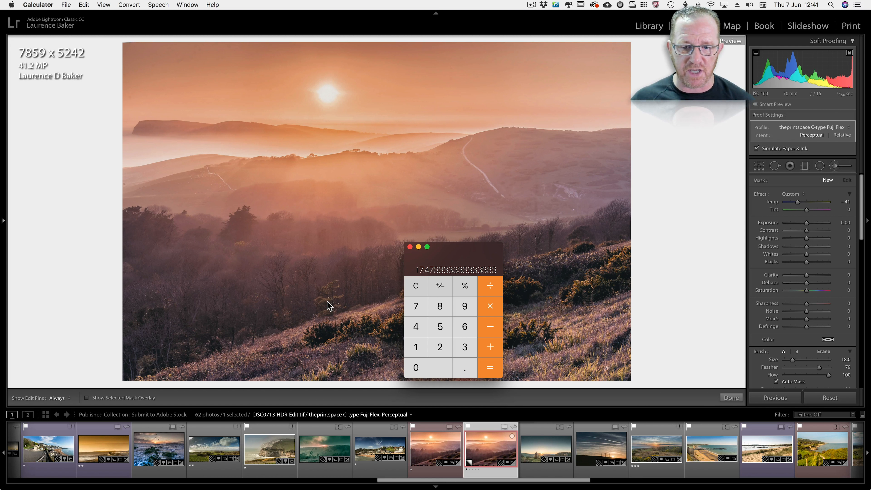
left_click(410, 247)
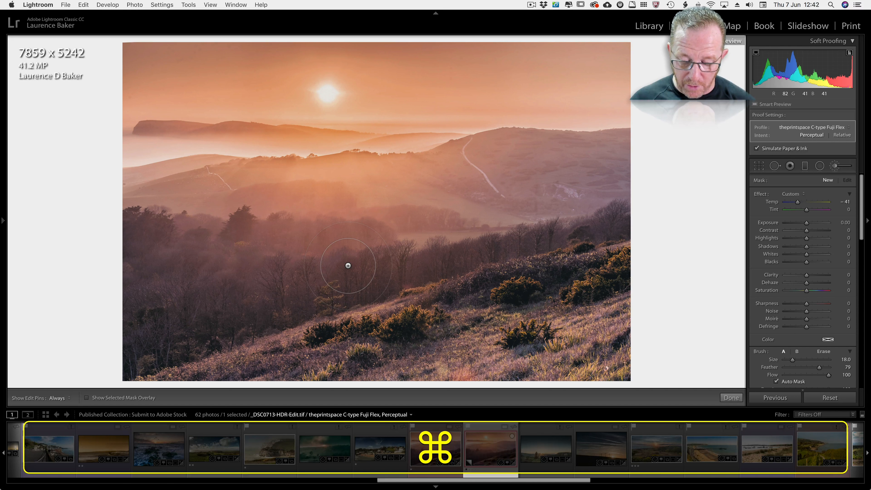
Review the proof copy's export settings with Resize to Fit turned off, check the colour space choices, and cancel the export.
key("shift")
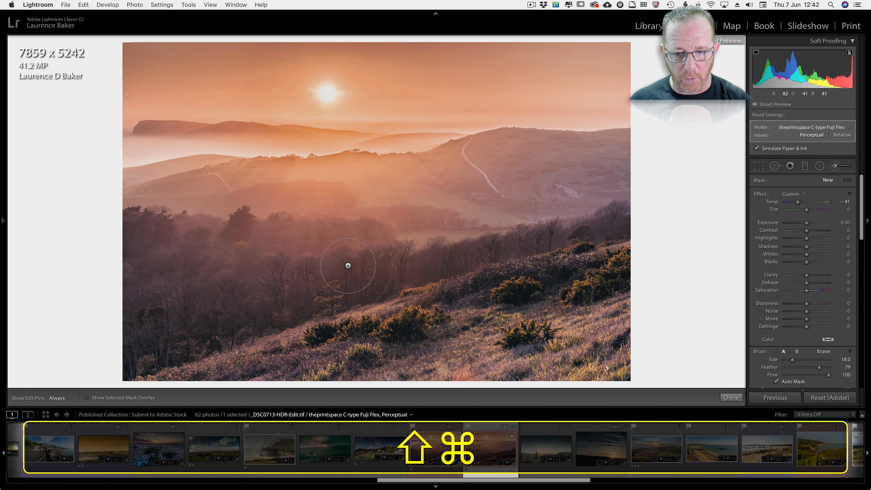
key("super+shift+e")
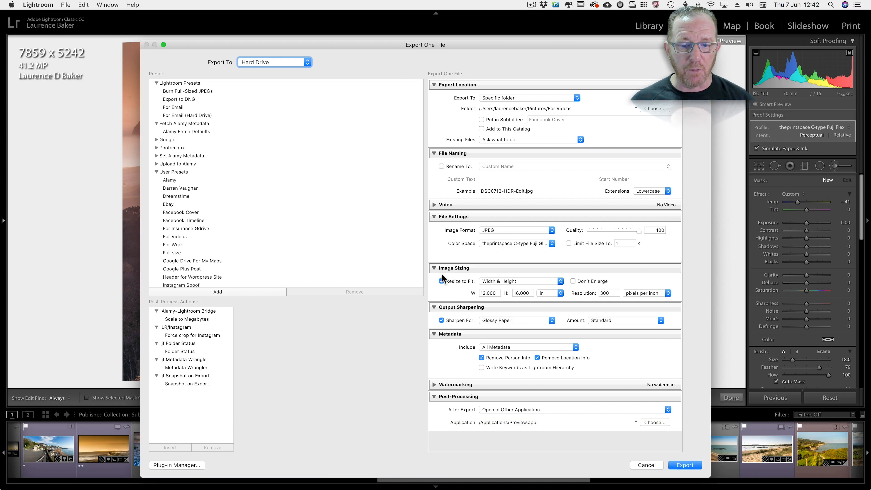
left_click(443, 280)
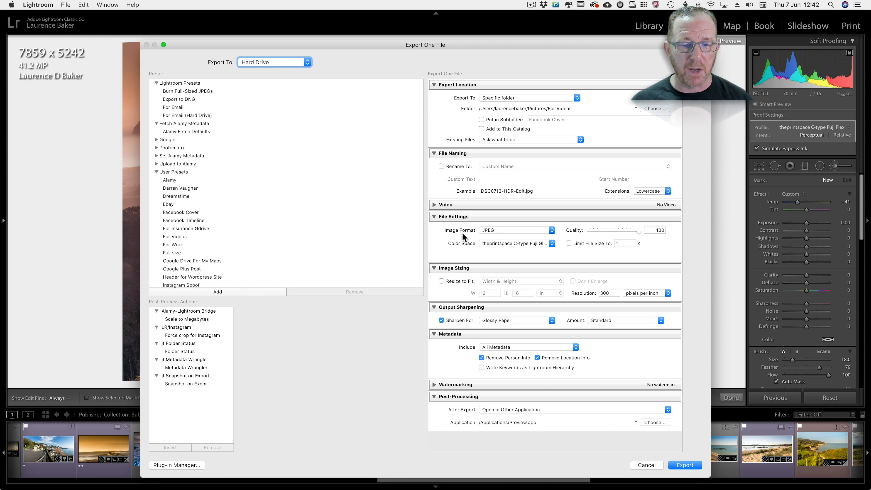
left_click(487, 243)
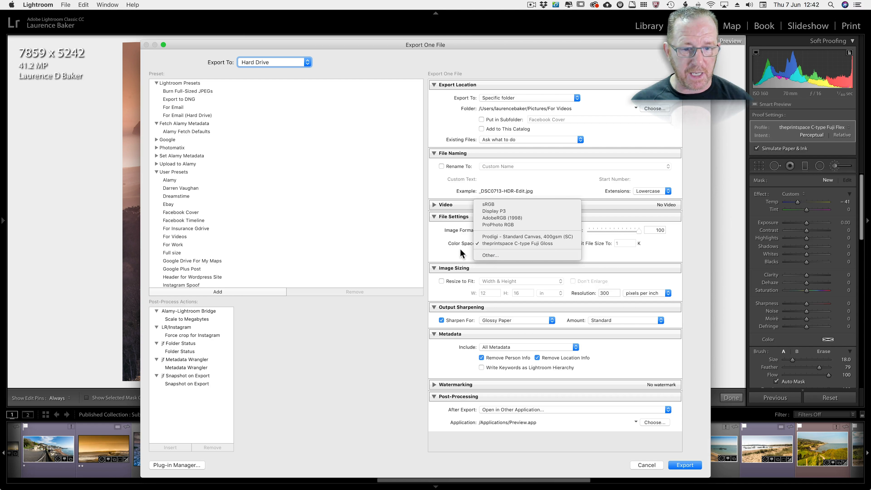
left_click(474, 244)
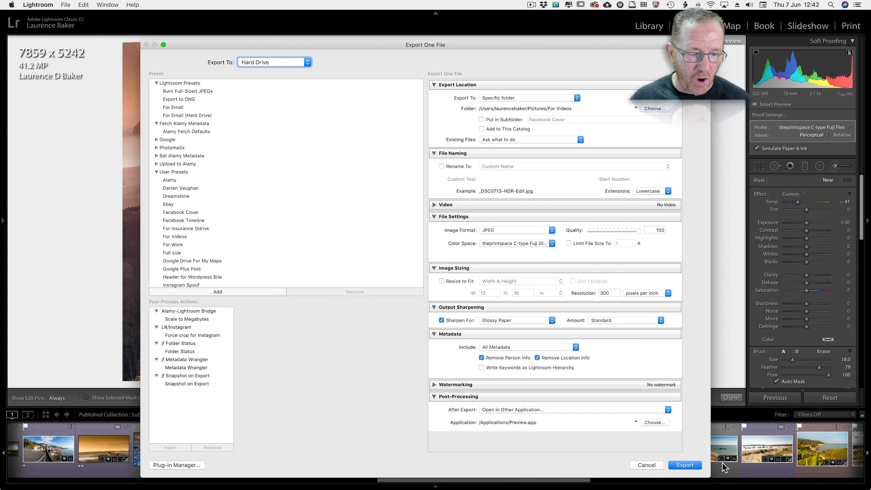
left_click(647, 466)
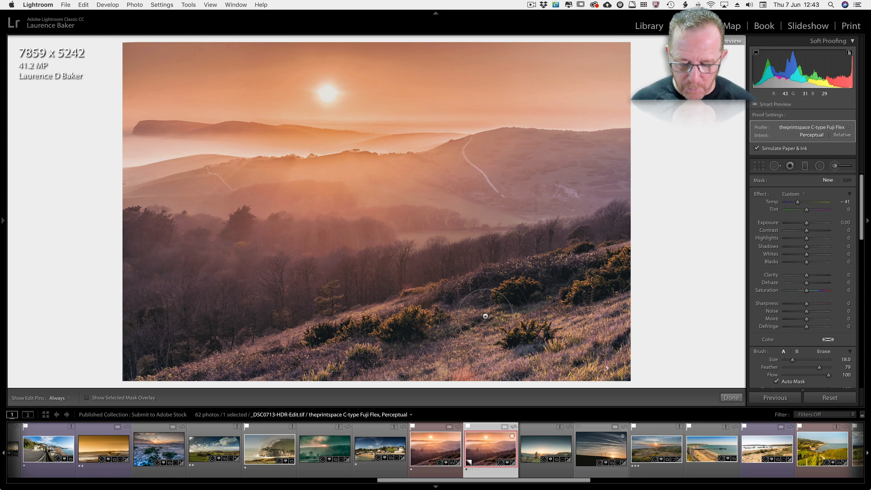
Switch to Chrome and examine theprintspace's standard format print sizes and prices, especially the 30" x 40" row.
key("super+Tab")
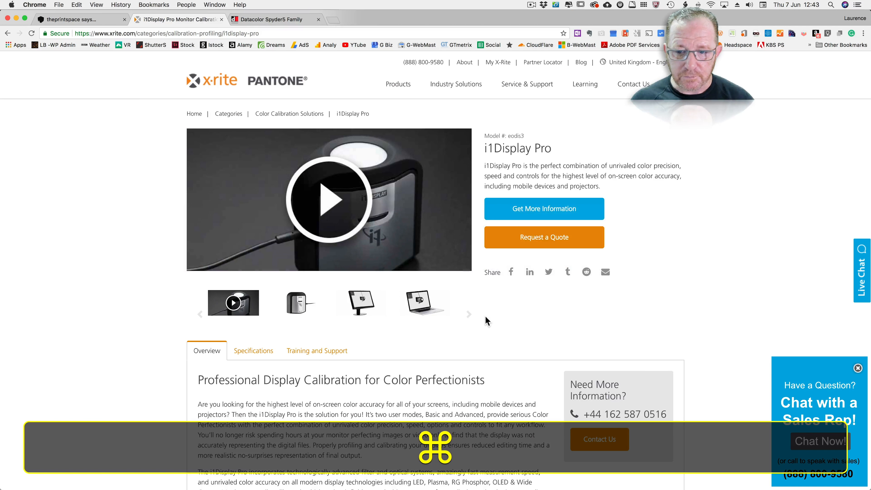
left_click(83, 19)
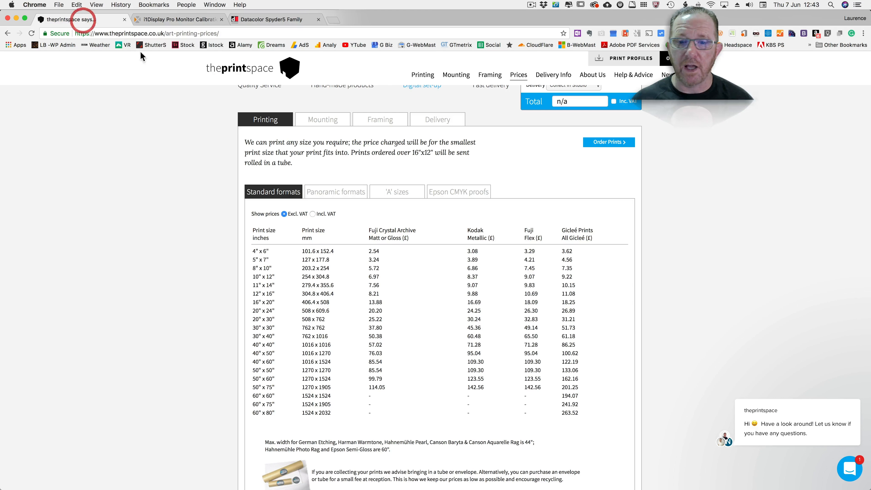
scroll(219, 282, "down", 5)
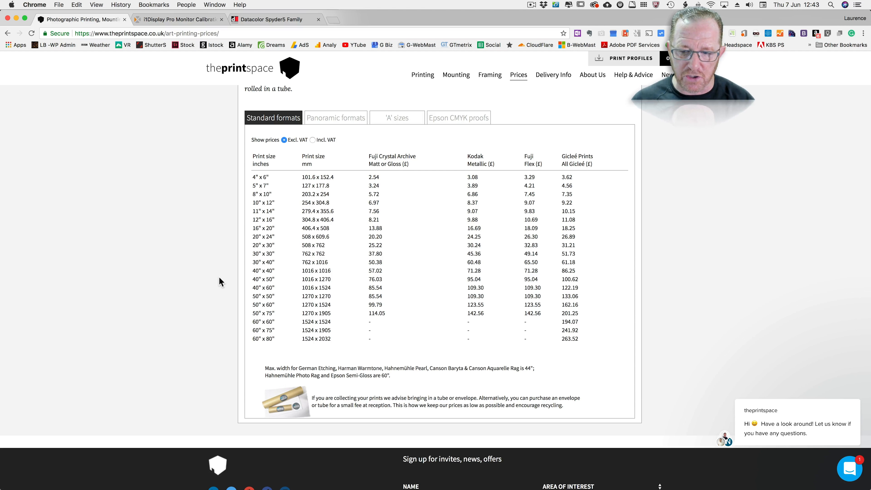
triple_click(258, 263)
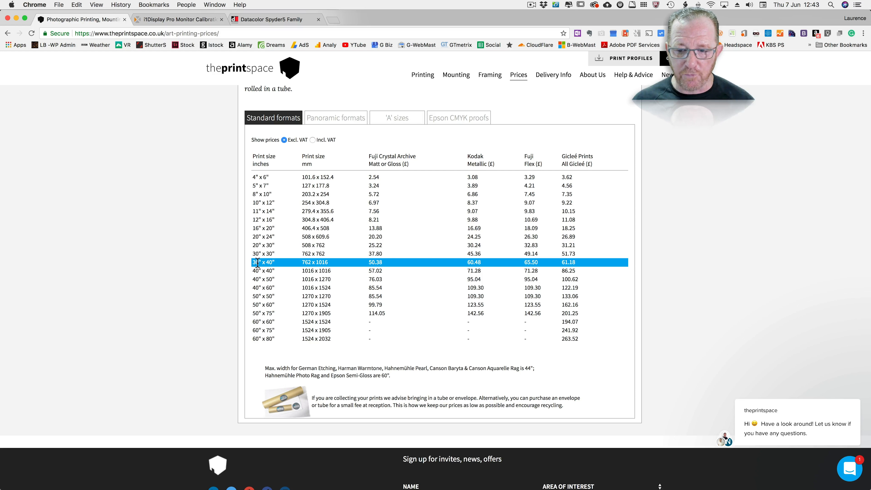
left_click(199, 270)
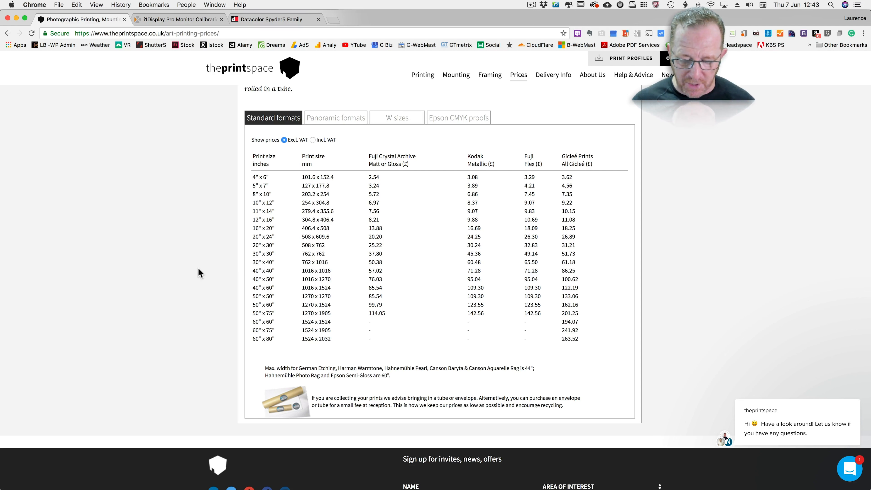
Switch back to Lightroom and crop the proof copy to a custom 30 x 40 aspect ratio.
key("super+Tab")
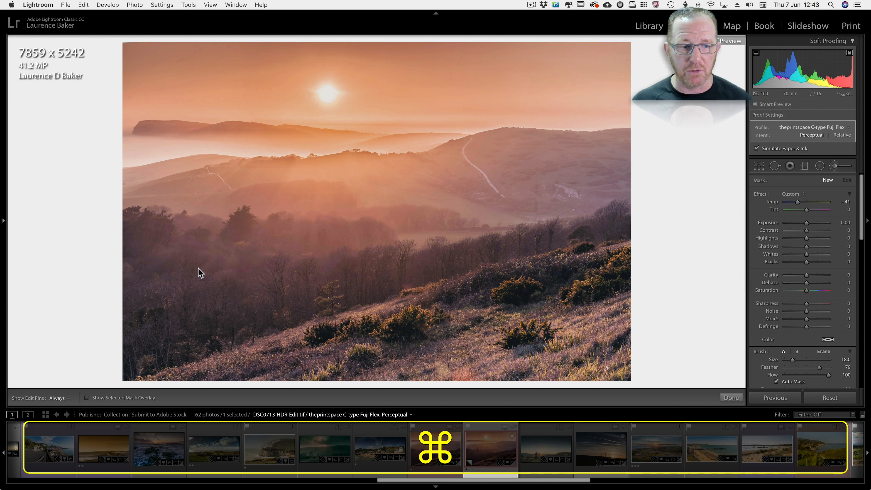
key("r")
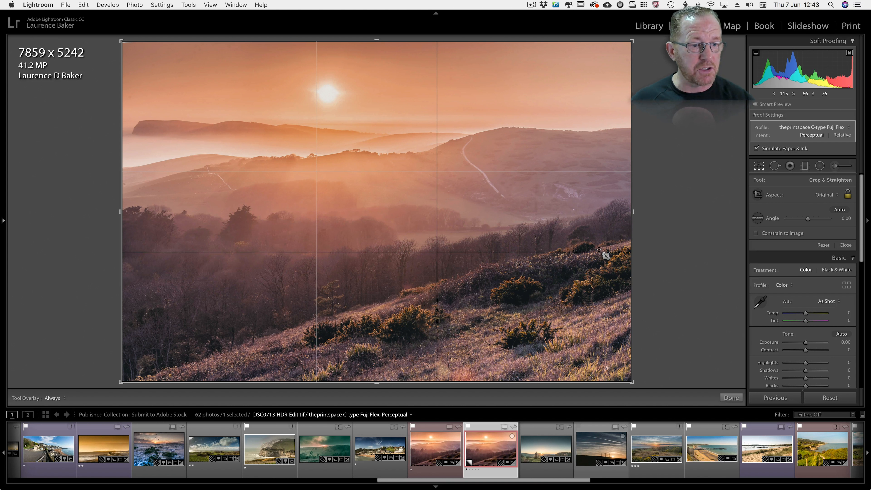
left_click(827, 195)
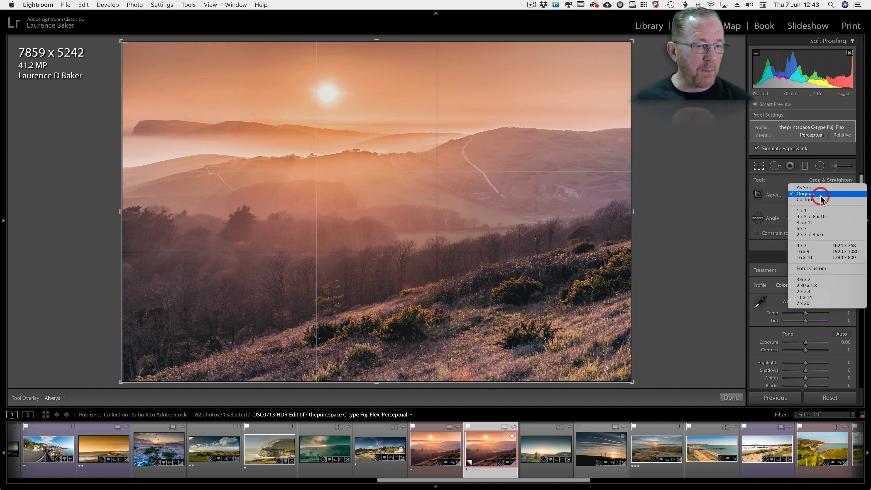
left_click(812, 268)
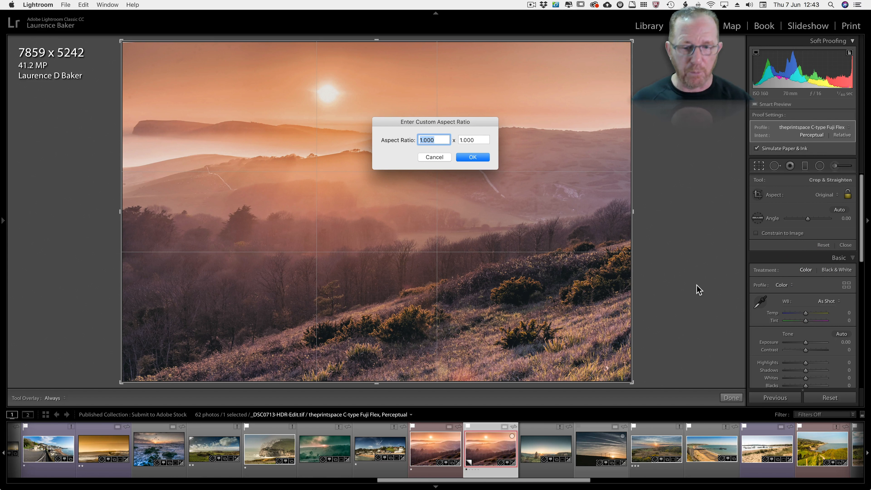
type("30")
key("Tab")
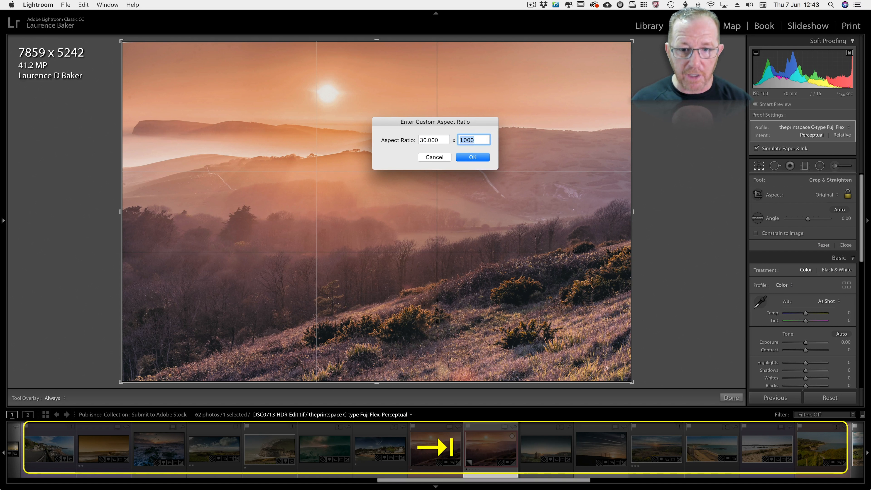
type("40")
key("Return")
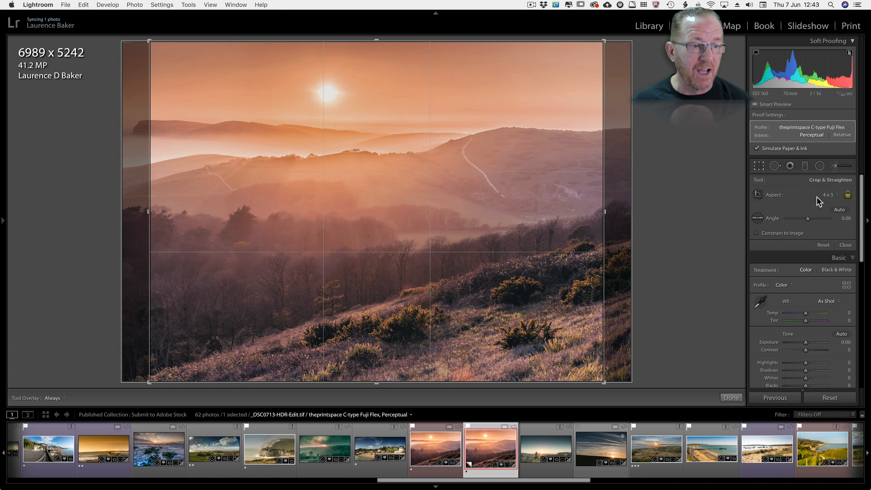
Look over the available crop aspect ratios and apply the existing 4 x 3 crop to the proof copy.
left_click(828, 198)
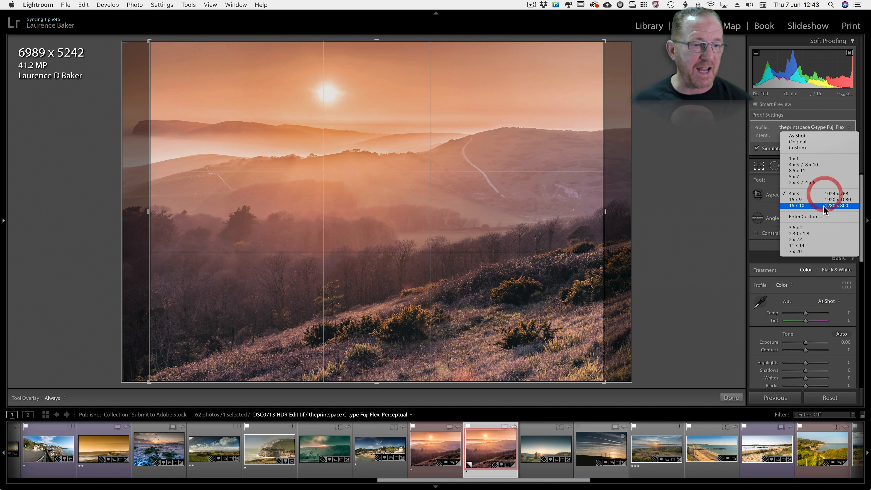
left_click(775, 188)
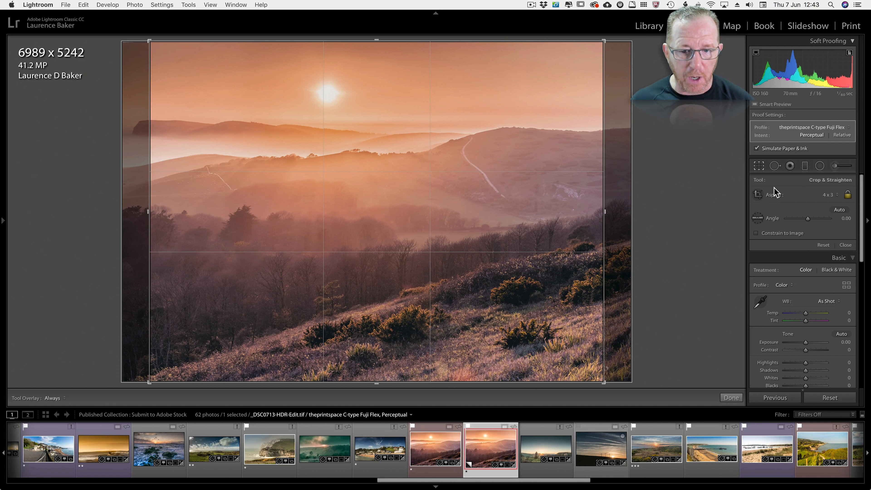
key("r")
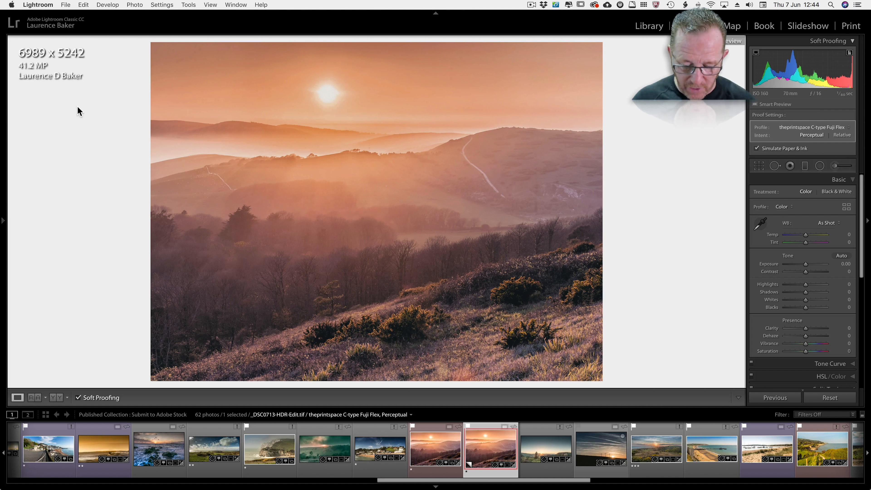
Open Calculator, divide the cropped photo's width of 6989 pixels by 300 to get its print width, and close Calculator.
key("super+space")
type("c")
key("Return")
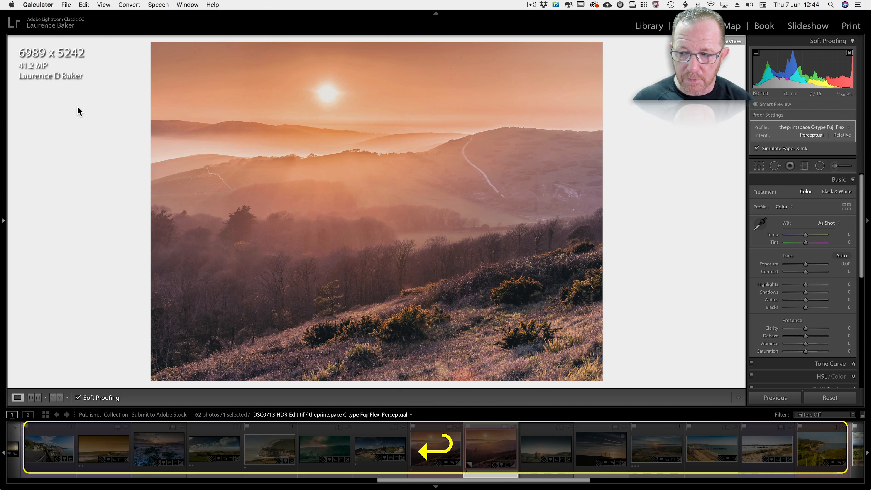
type("6989")
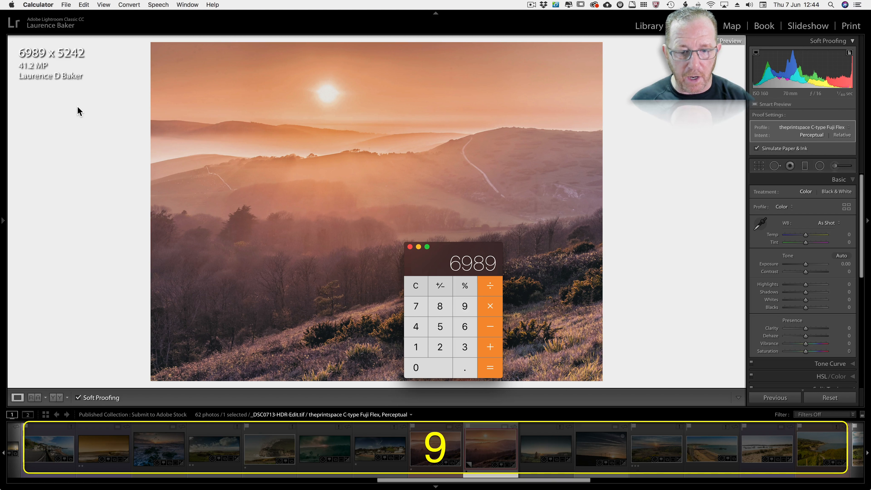
type("/300")
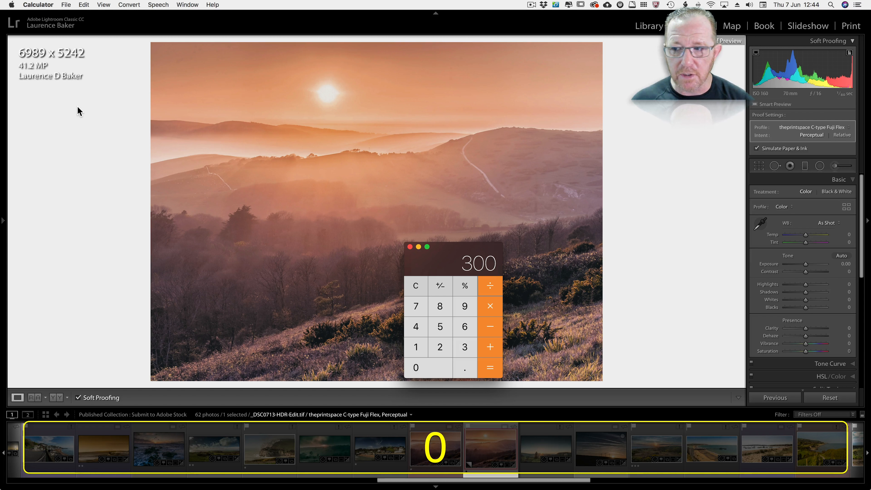
key("Return")
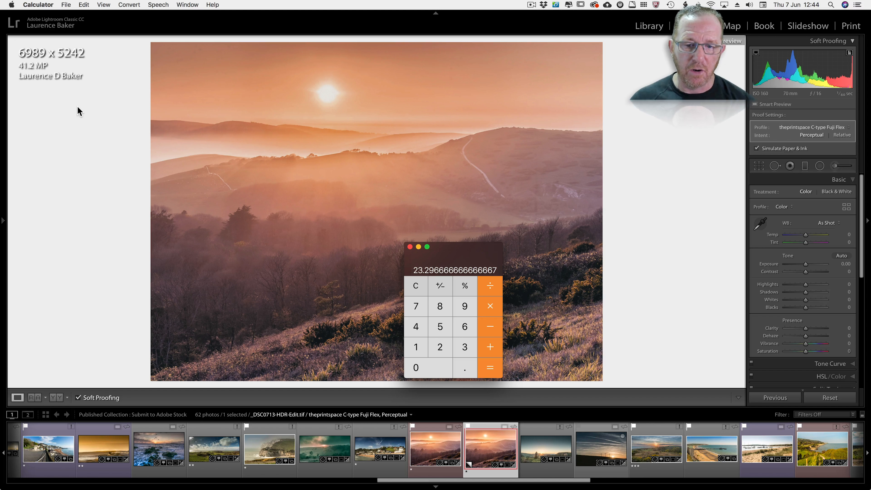
left_click(410, 247)
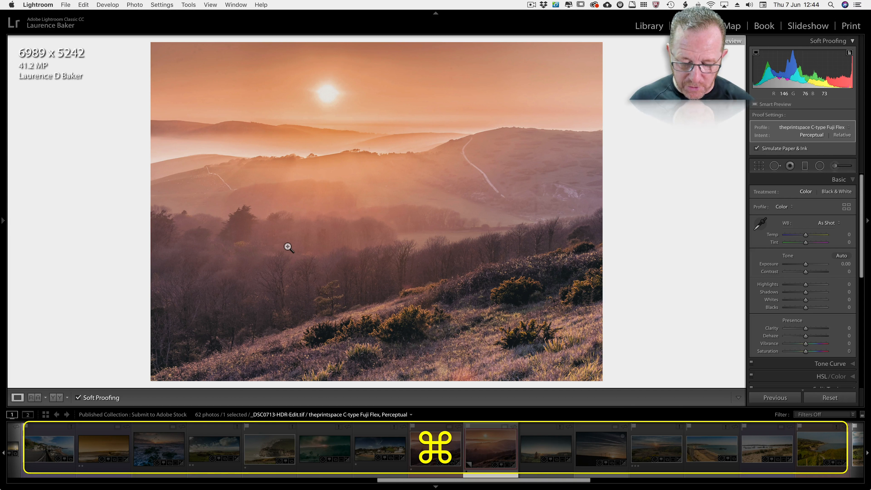
Open the proof copy's export settings, turn on Resize to Fit, and choose Glossy Paper for output sharpening.
key("shift+super")
key("shift+super+e")
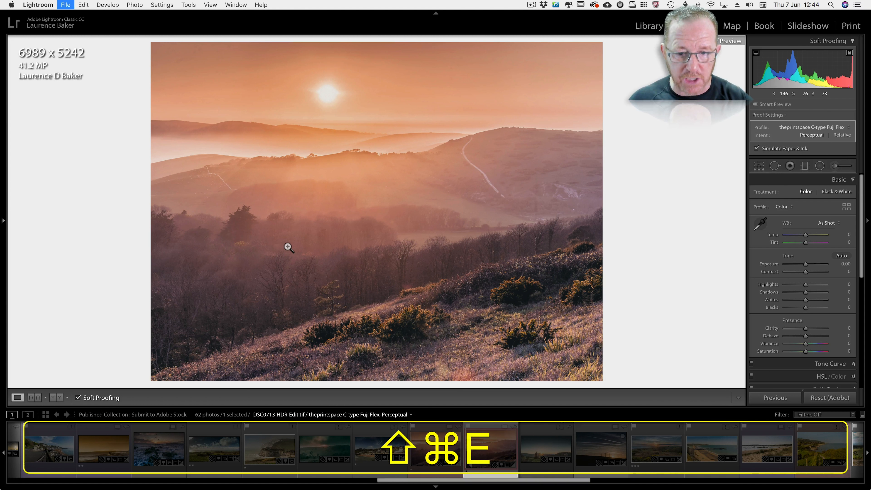
left_click(441, 281)
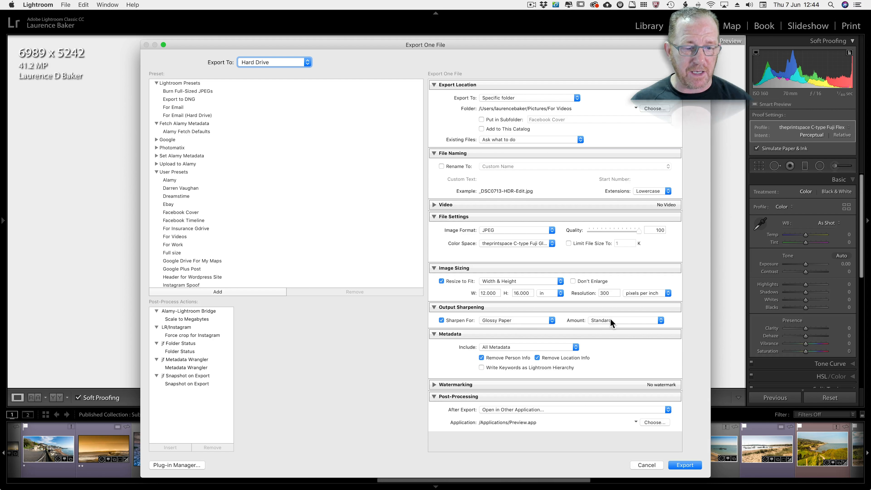
left_click(510, 322)
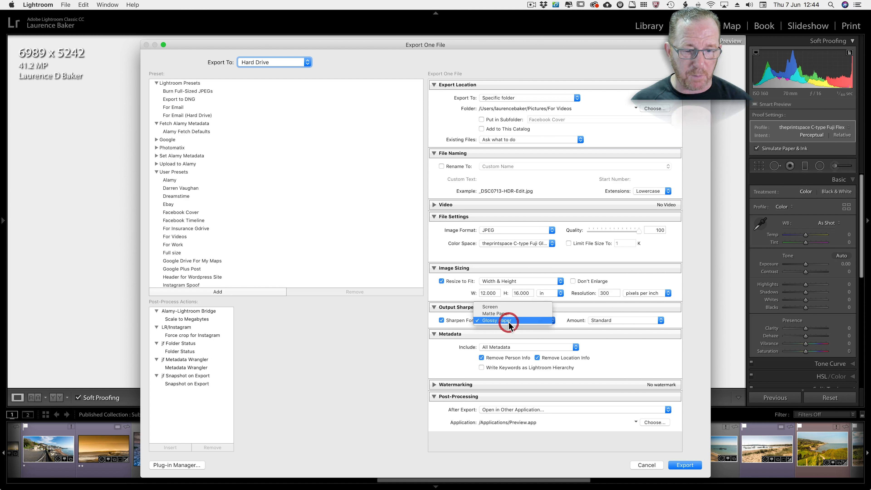
left_click(508, 322)
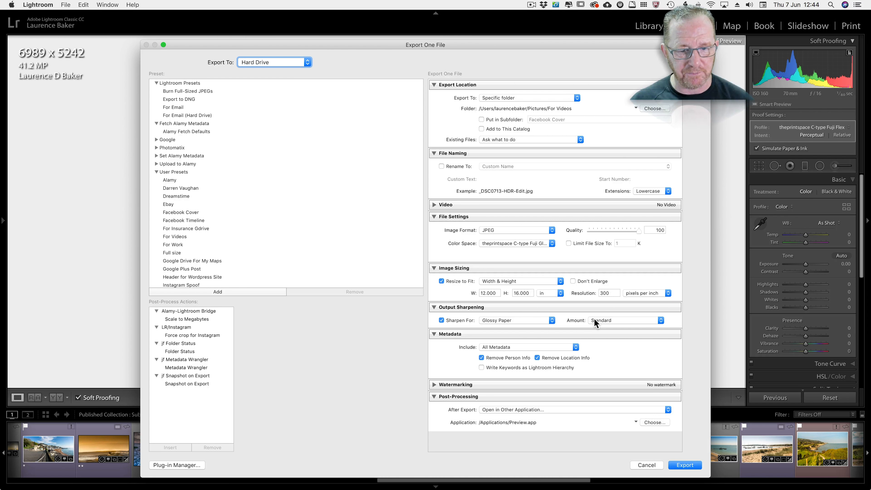
Set the export dimensions to 30 in wide and 40 in high.
left_click(455, 293)
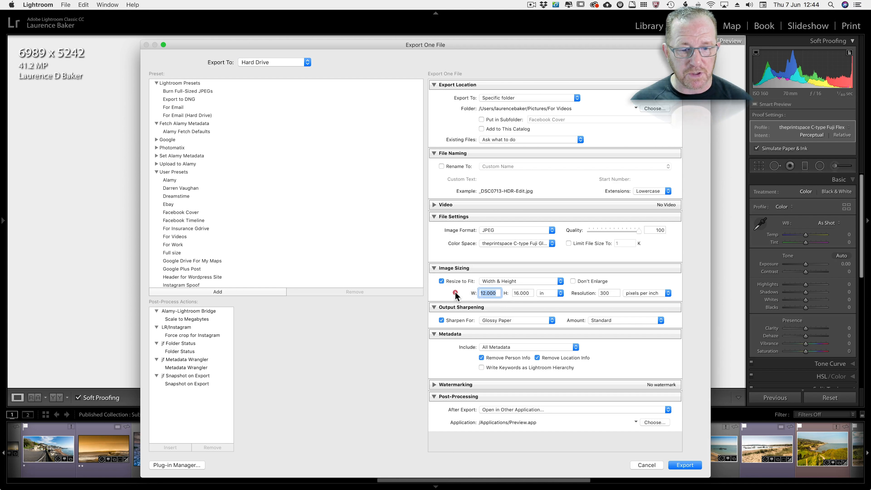
type("30")
key("Tab")
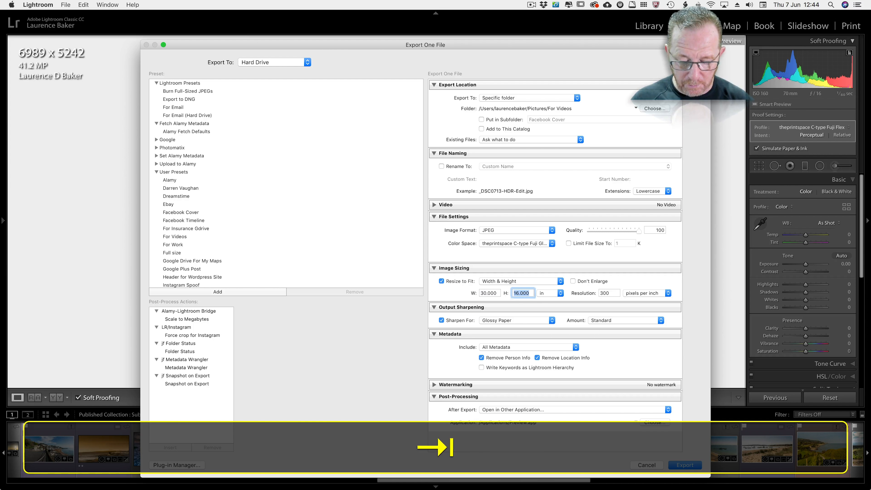
type("40")
left_click(575, 291)
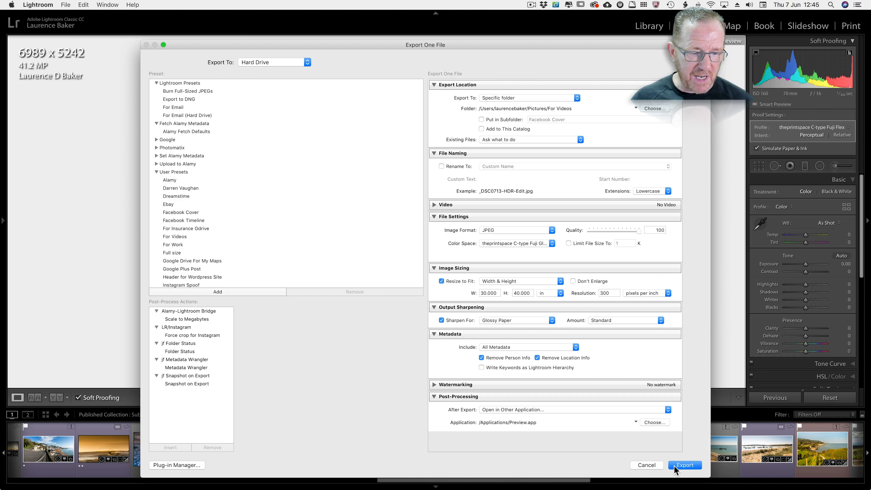
Export the proof copy as a JPEG, overwriting the existing _DSC0713-HDR-Edit.jpg file.
scroll(537, 422, "down", 1)
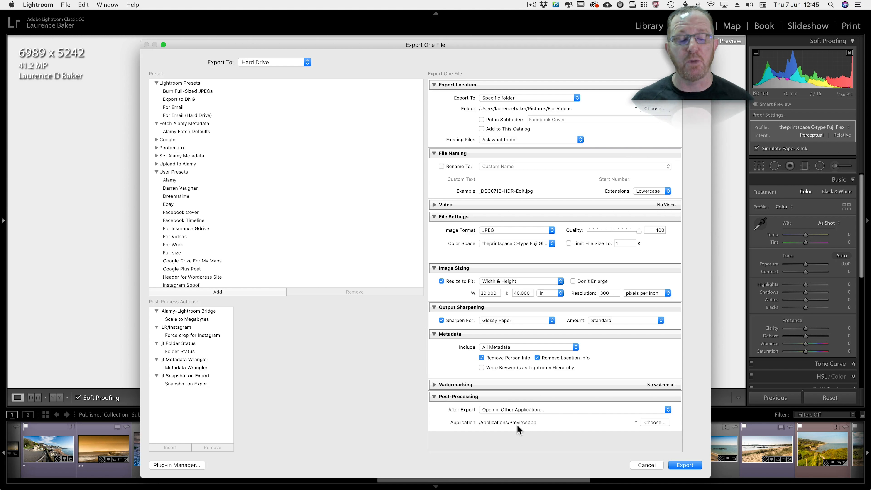
left_click(685, 465)
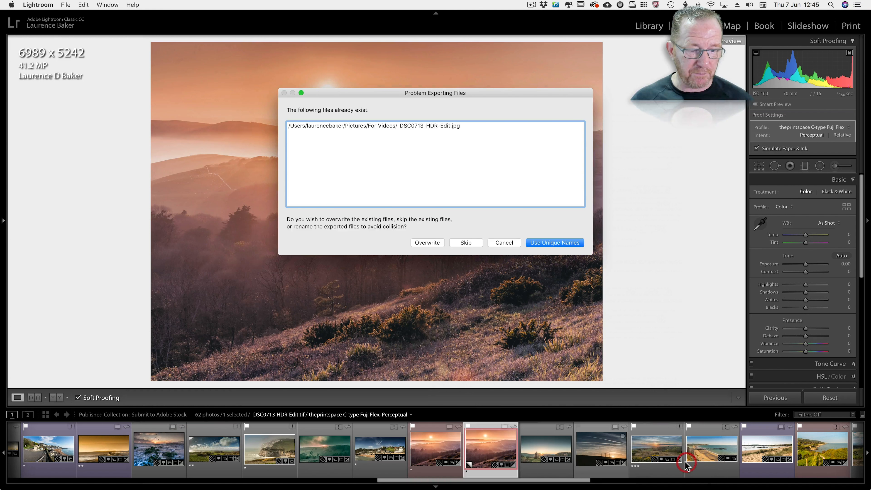
left_click(427, 242)
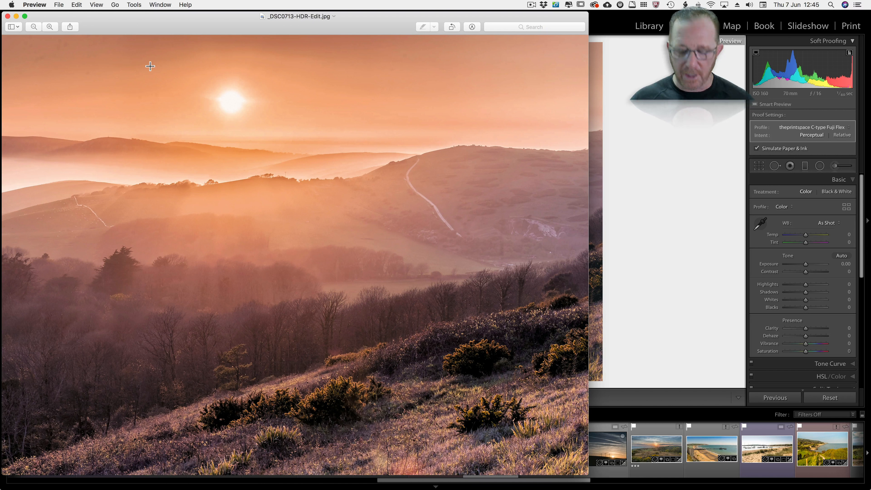
Examine the exported JPEG's pixel size, DPI and ColorSync profile in Preview's general info, and close the info window.
key("super+i")
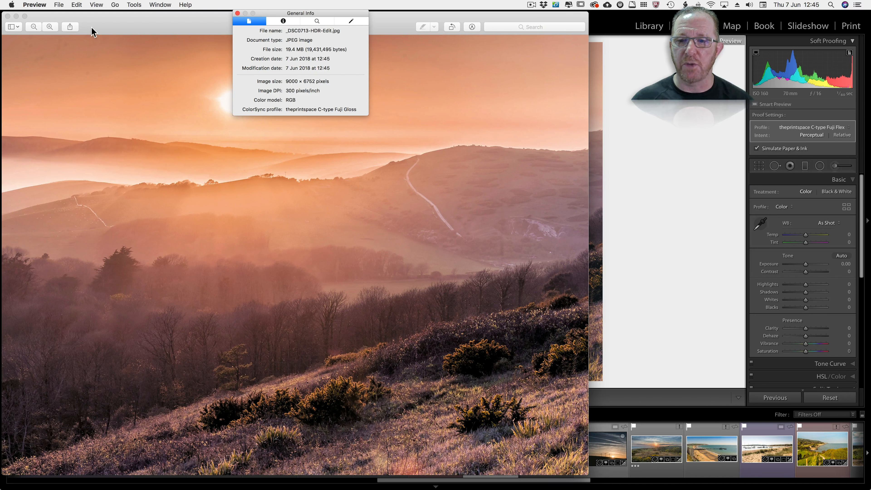
left_click_drag(93, 27, 108, 80)
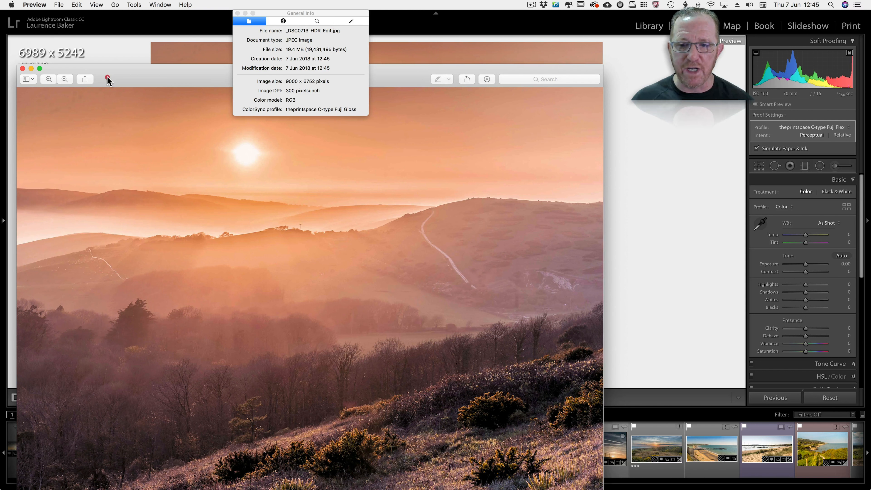
left_click(238, 13)
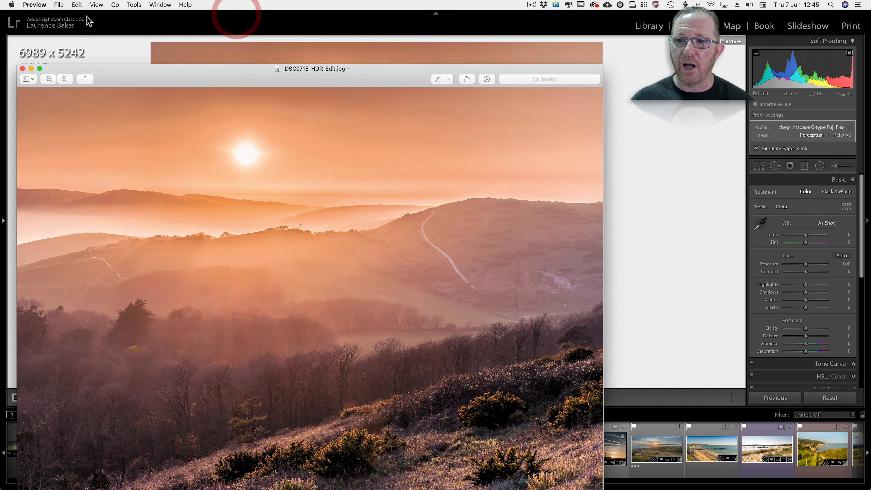
Inspect the exported JPEG's quality at actual size, and close the image.
left_click(96, 5)
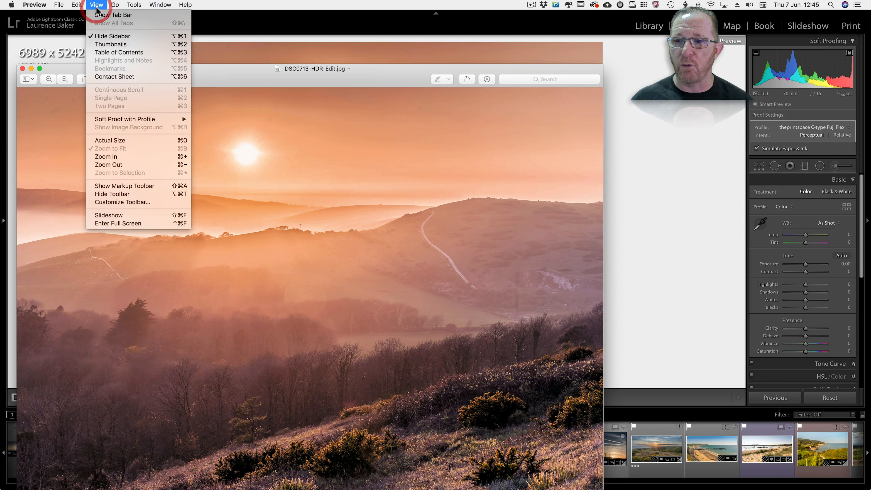
left_click(113, 140)
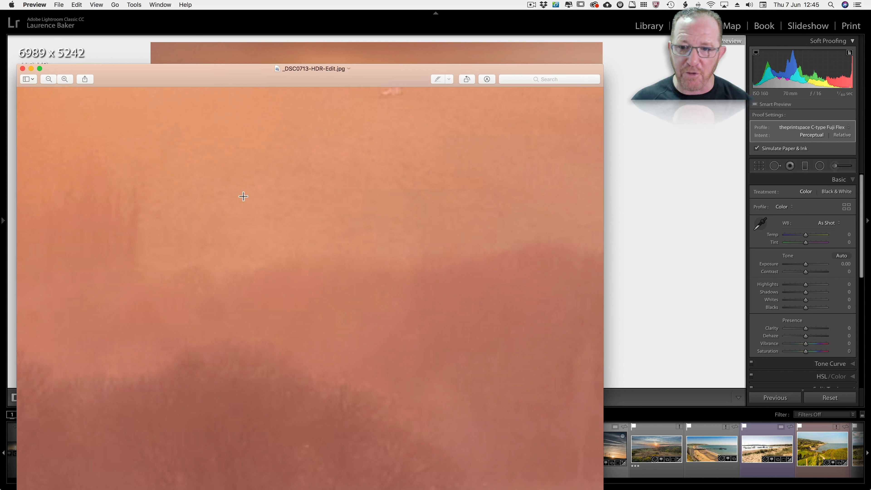
left_click_drag(250, 74, 306, 66)
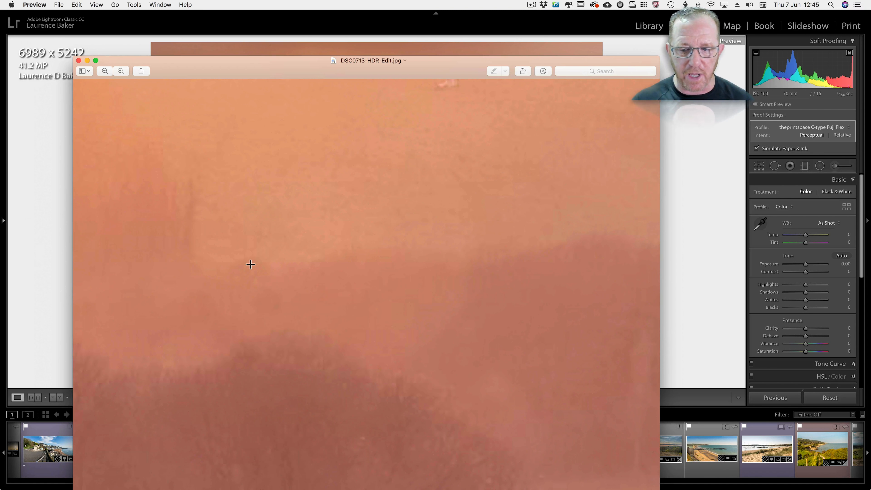
key("super+w")
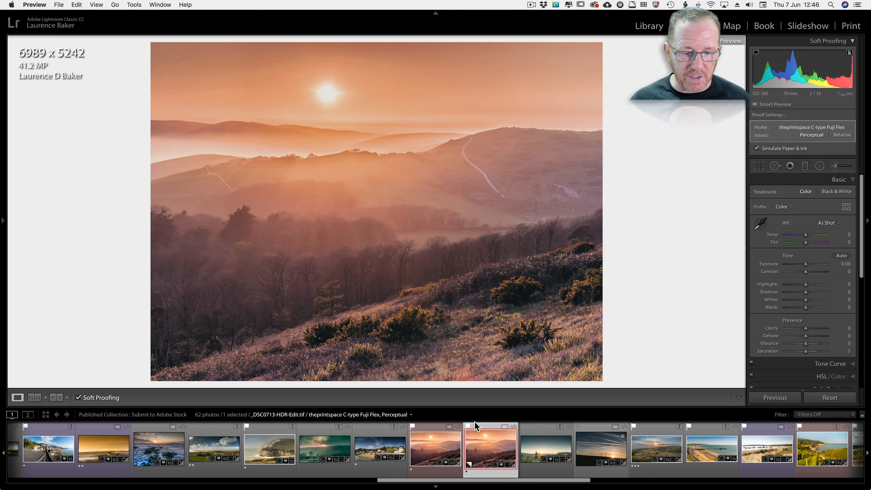
Revert the proof copy in Lightroom to its Create Proof Copy history state, and hide the history again.
key("F7")
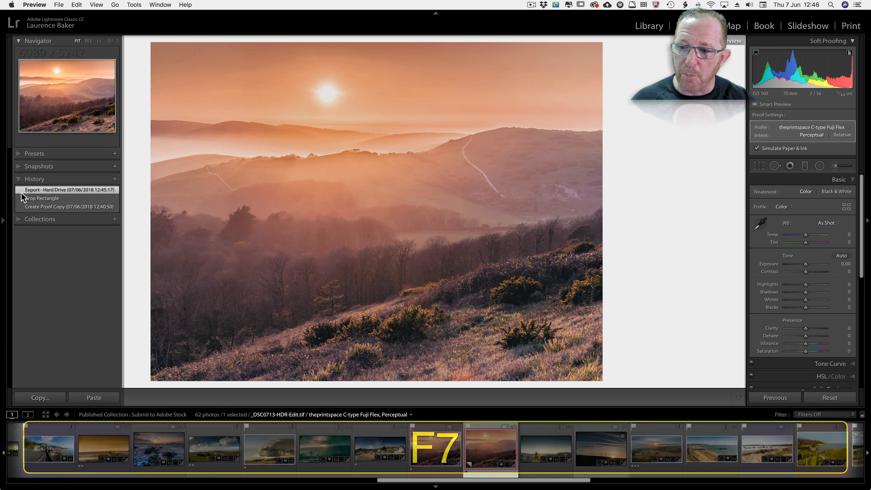
left_click(30, 205)
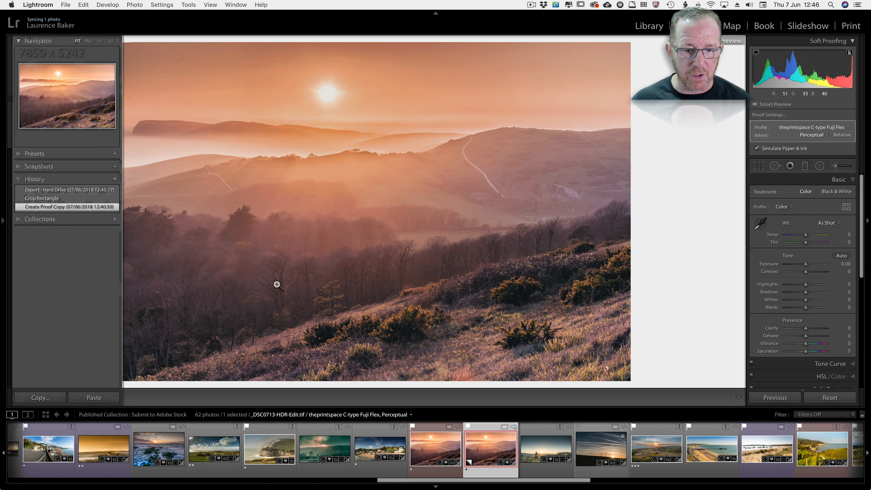
key("F7")
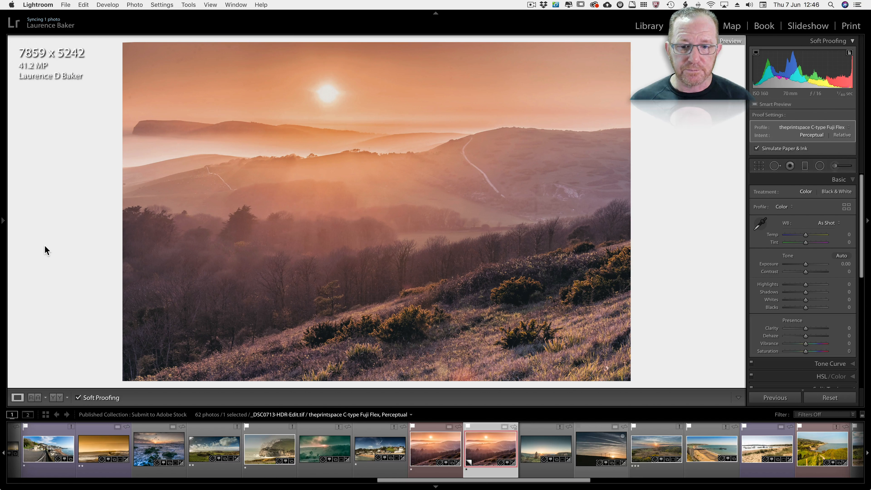
Switch to Chrome to check theprintspace's standard format print sizes again, and return to Lightroom.
key("super+Tab")
key("super+Tab")
key("super+Tab")
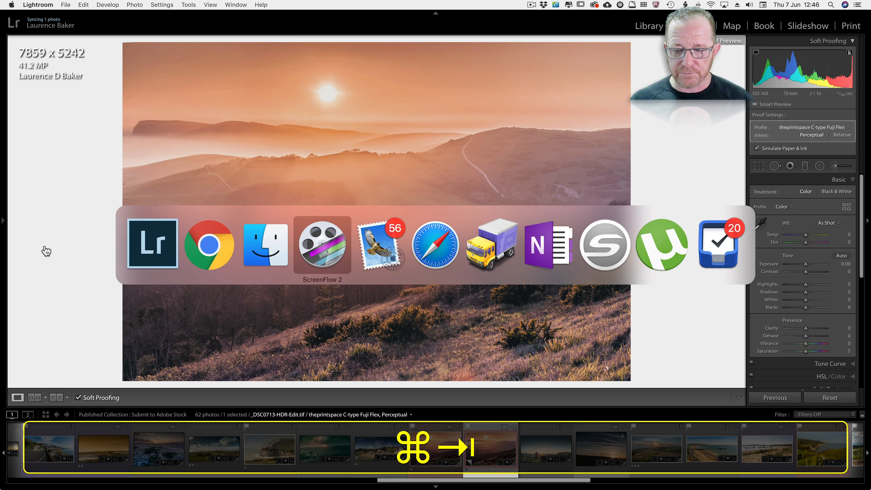
key("super+Tab")
key("super+Tab")
key("super+Tab")
key("super+Tab")
key("super+Tab")
key("super+Tab")
key("super+Tab")
key("super+Tab")
key("super+Tab")
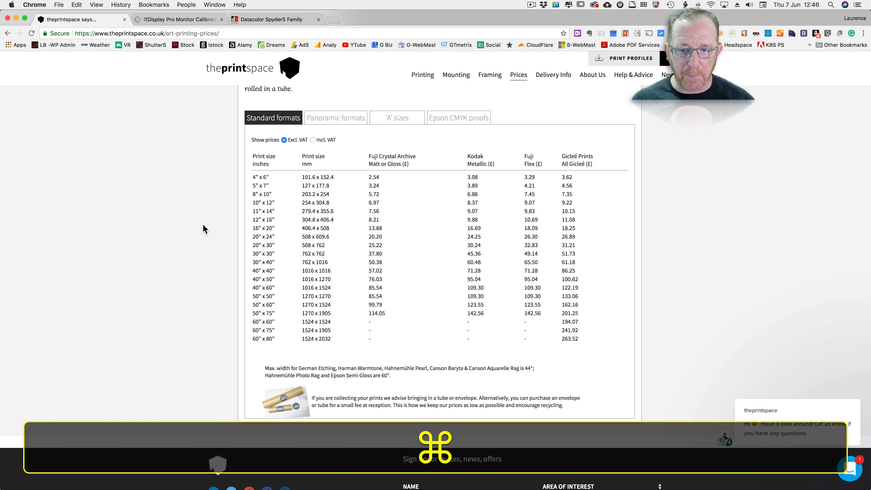
key("super+Tab")
left_click(204, 230)
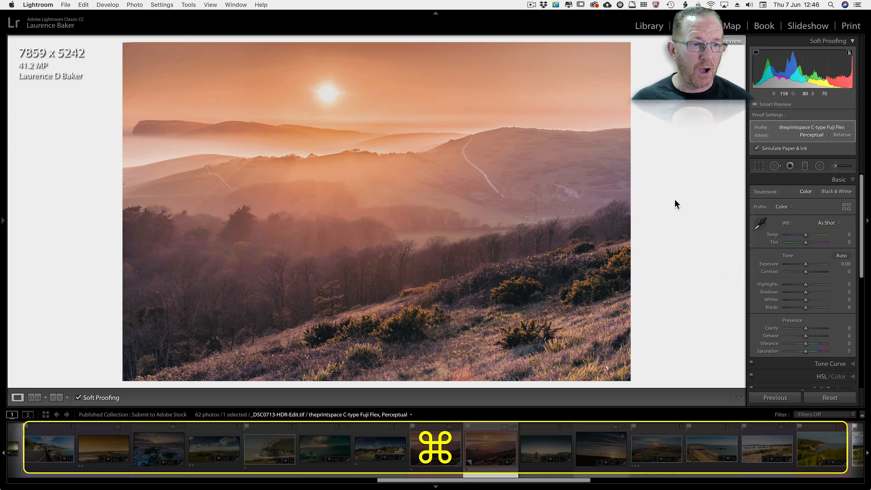
Crop the proof copy to a custom 11 x 14 aspect ratio.
key("r")
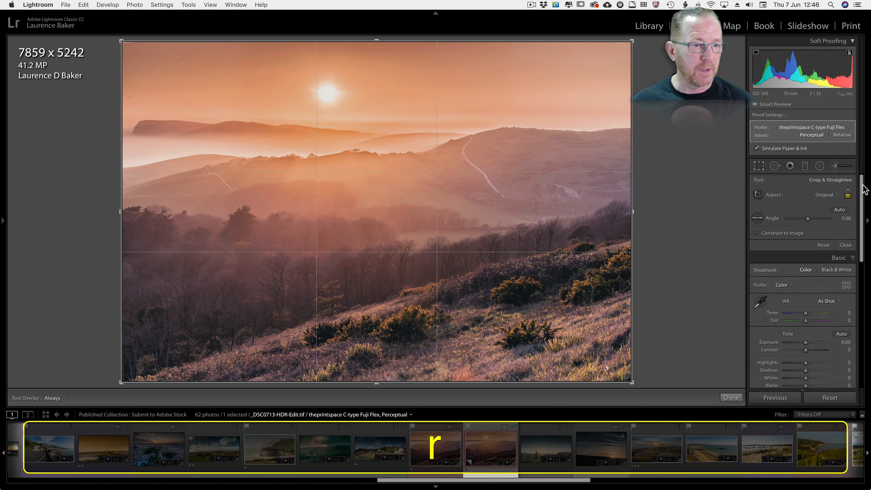
left_click(834, 198)
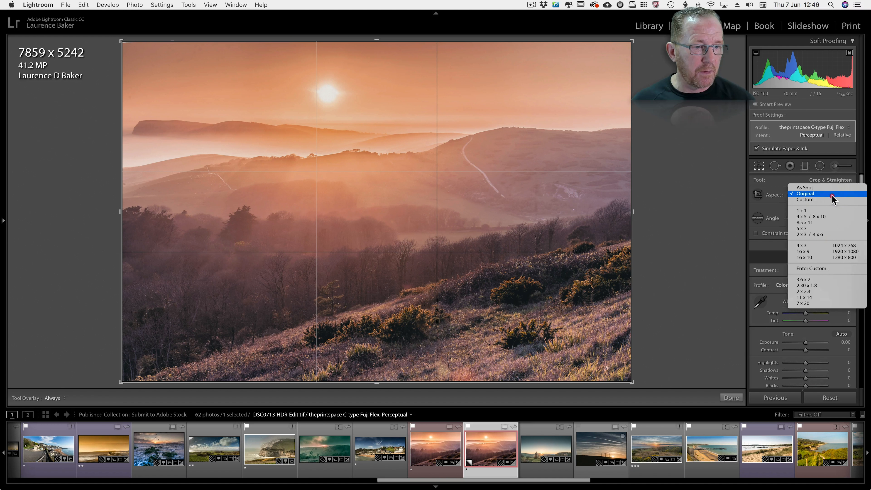
left_click(812, 268)
type("11")
key("Tab")
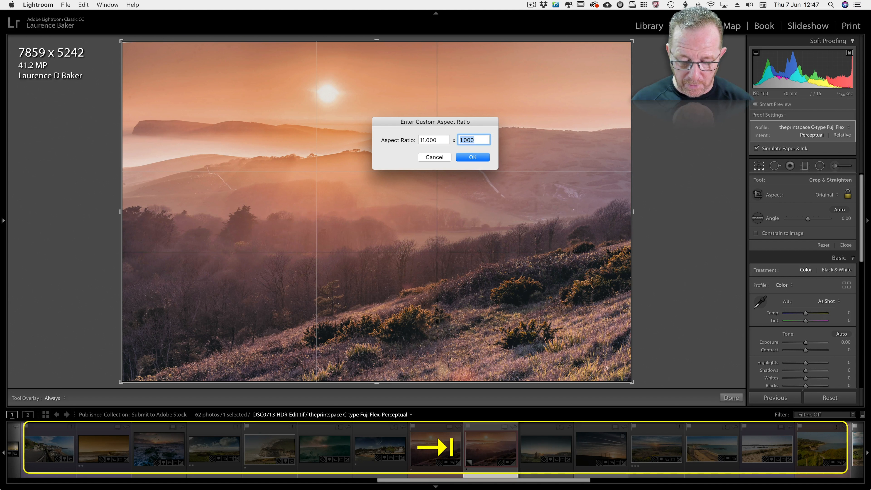
type("14")
key("Return")
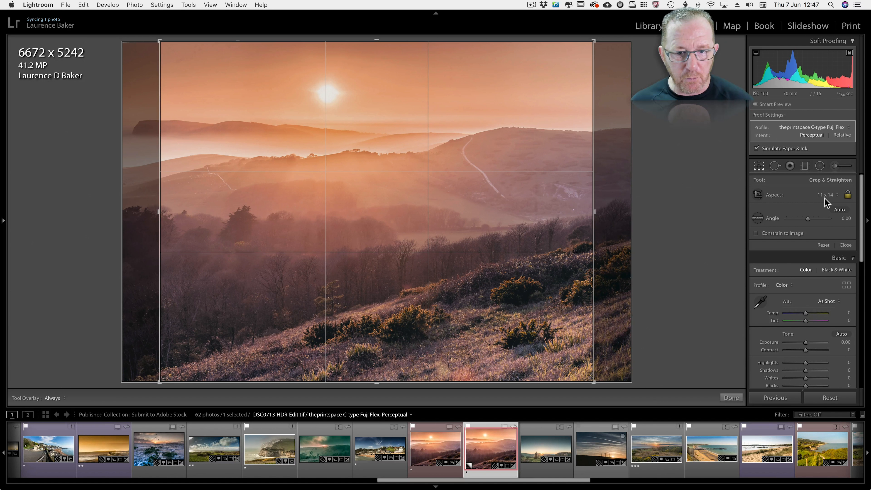
Apply the crop and export the proof copy resized to 11 x 14 inches, overwriting the existing JPEG.
key("Return")
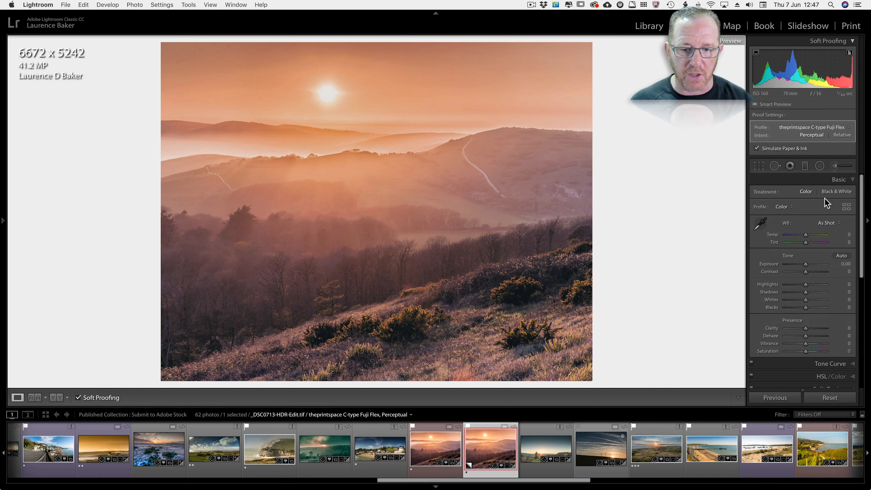
key("shift+super")
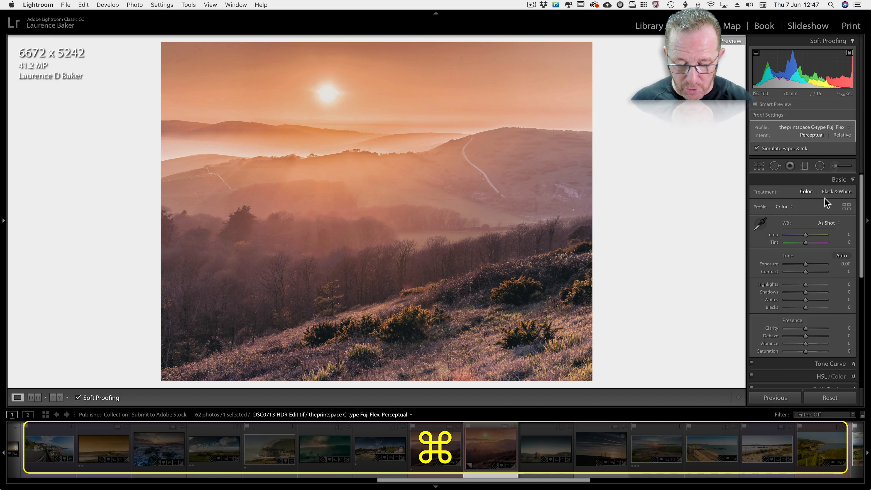
key("shift+super+e")
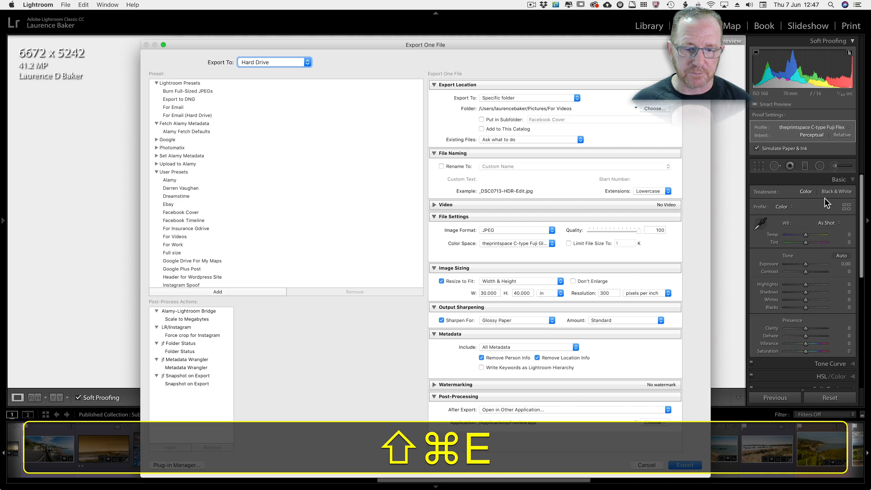
key("super+Tab")
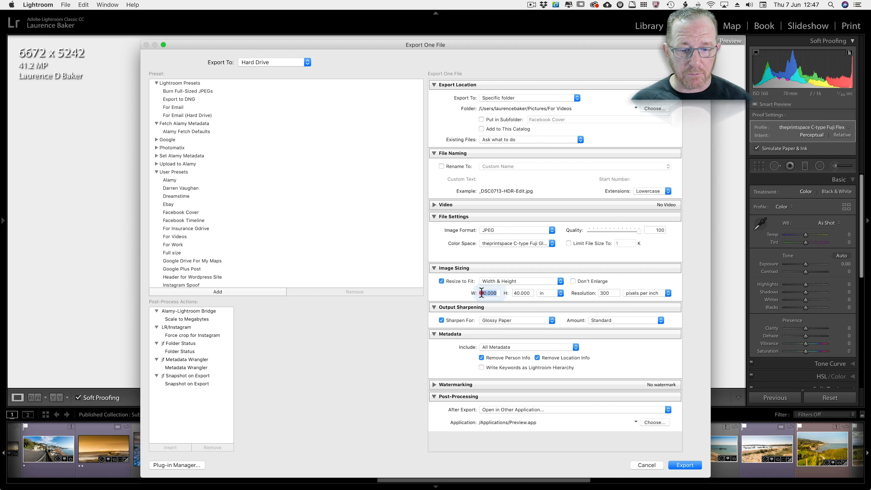
key("super+Tab")
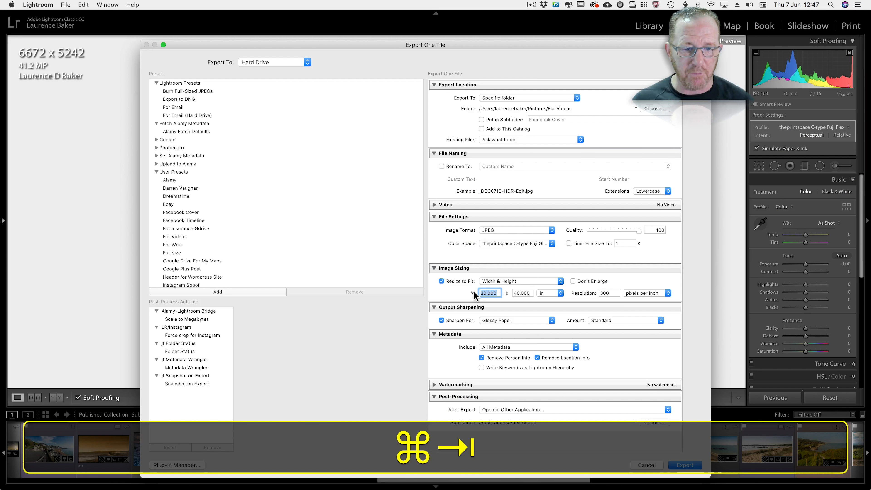
type("11")
key("Tab")
type("14")
left_click(592, 297)
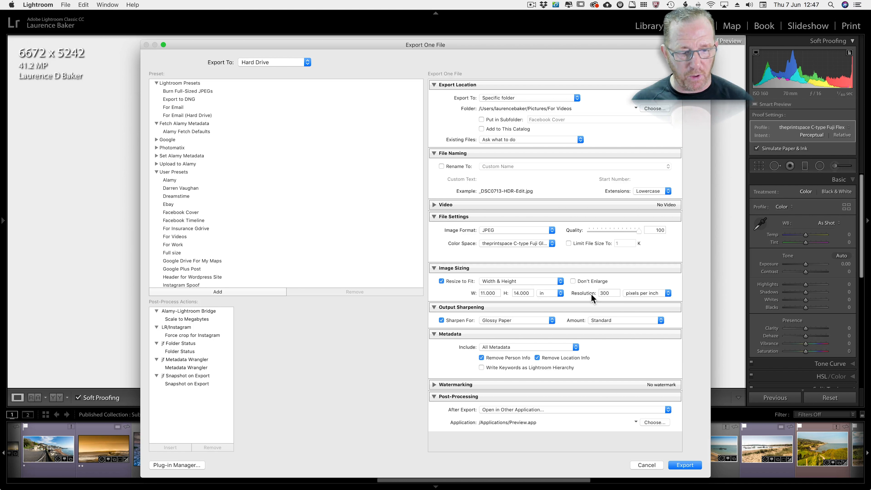
left_click(685, 465)
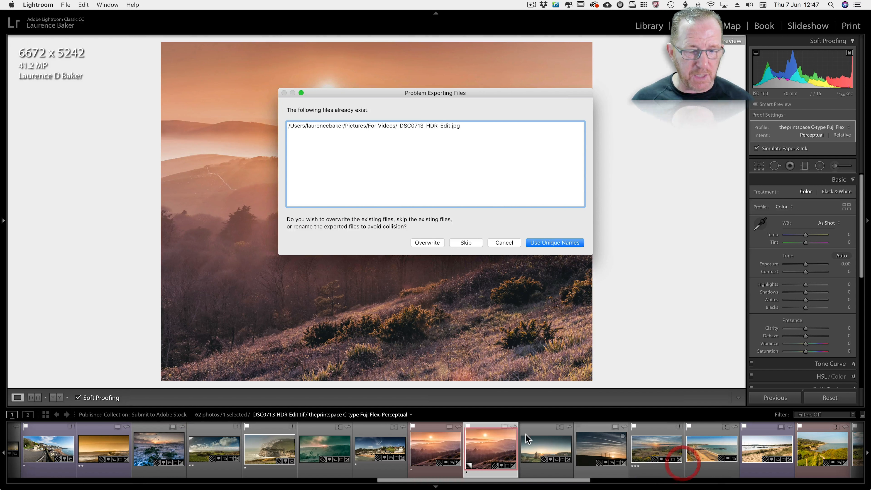
left_click(422, 242)
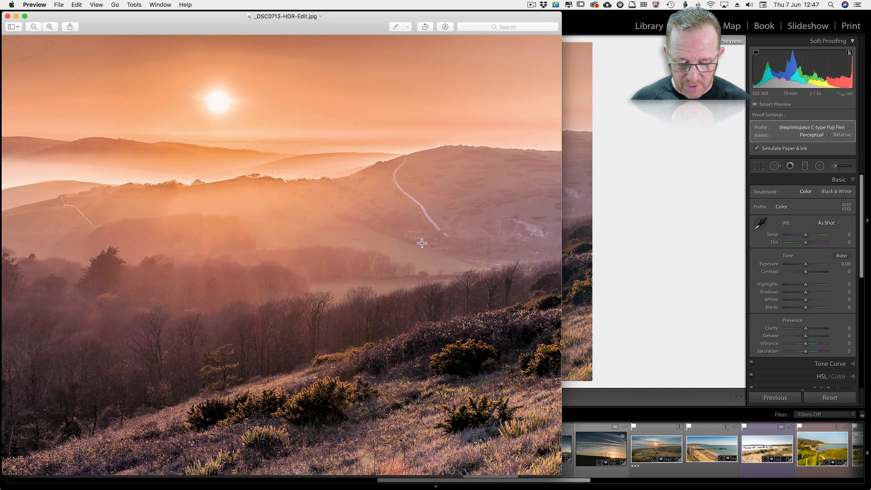
Check the exported JPEG's pixel dimensions, DPI and colour profile in its file info, and close the image.
key("super+i")
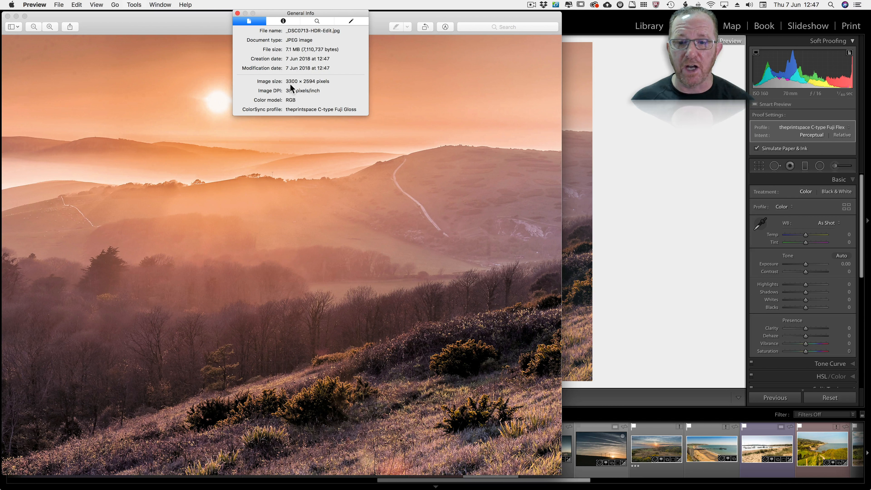
left_click_drag(163, 35, 156, 84)
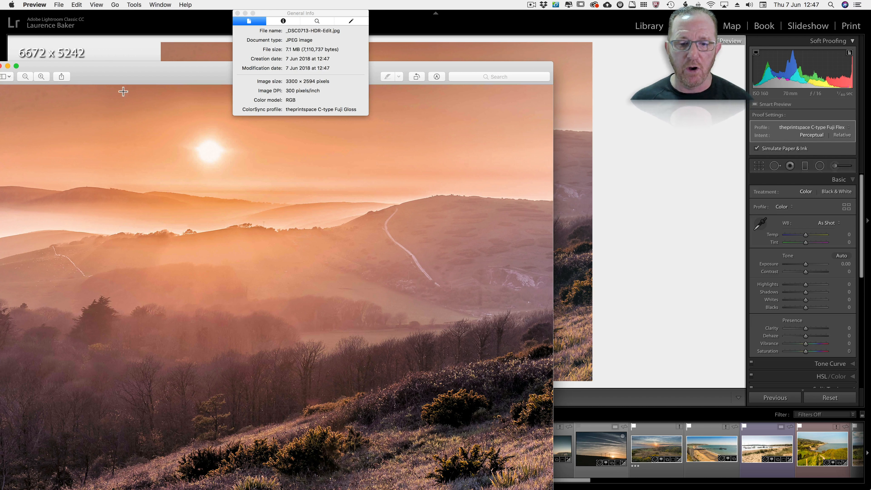
key("super+w")
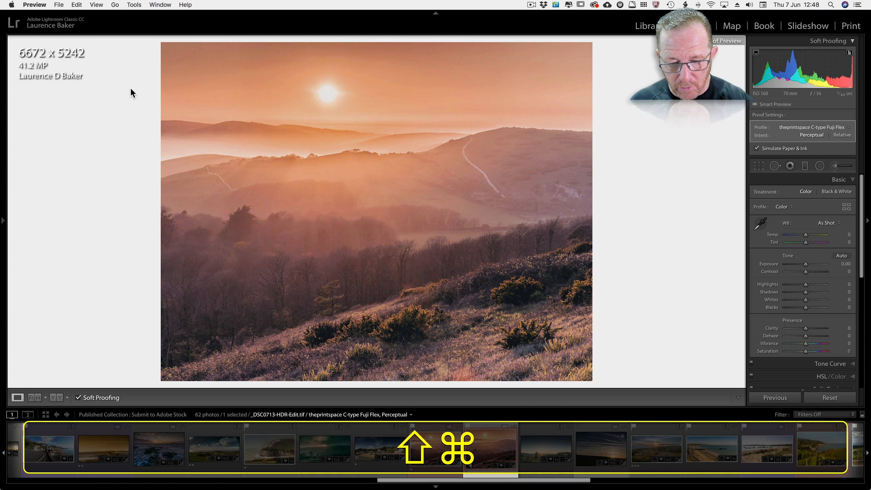
Turn off Resize to Fit in the proof copy's export settings, and cancel the export.
key("shift+super+e")
left_click(135, 113)
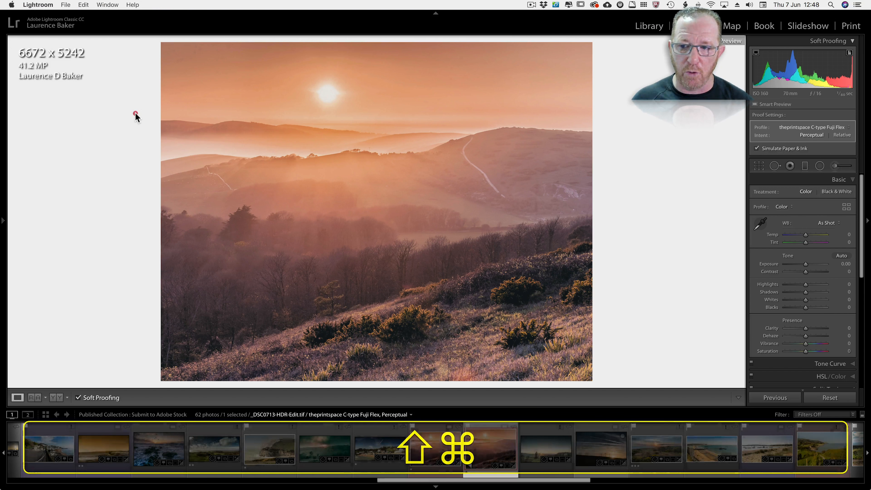
key("shift+super+e")
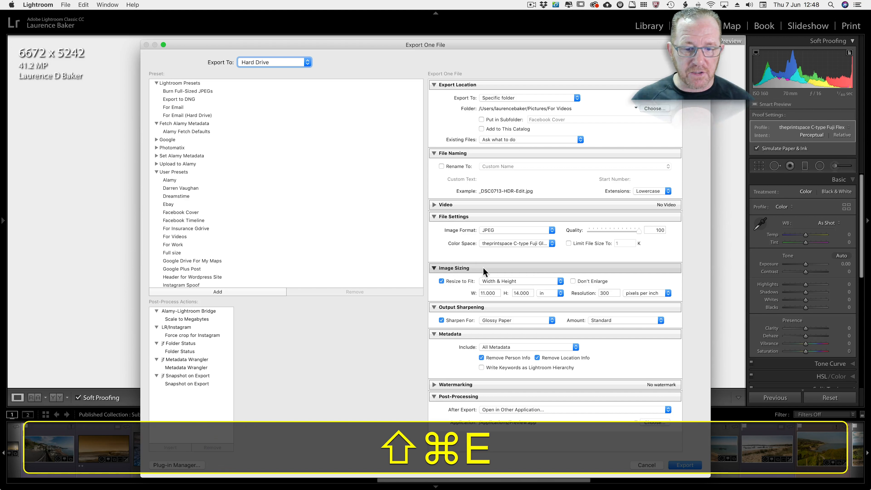
left_click(440, 282)
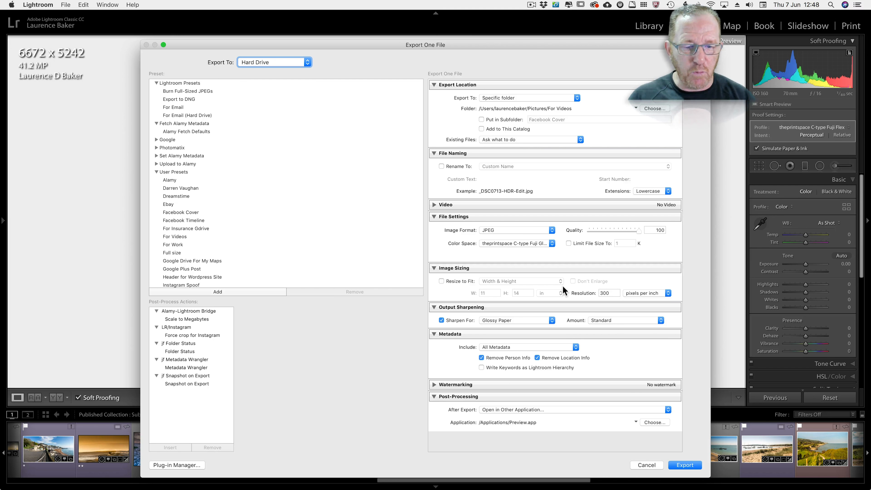
left_click(643, 465)
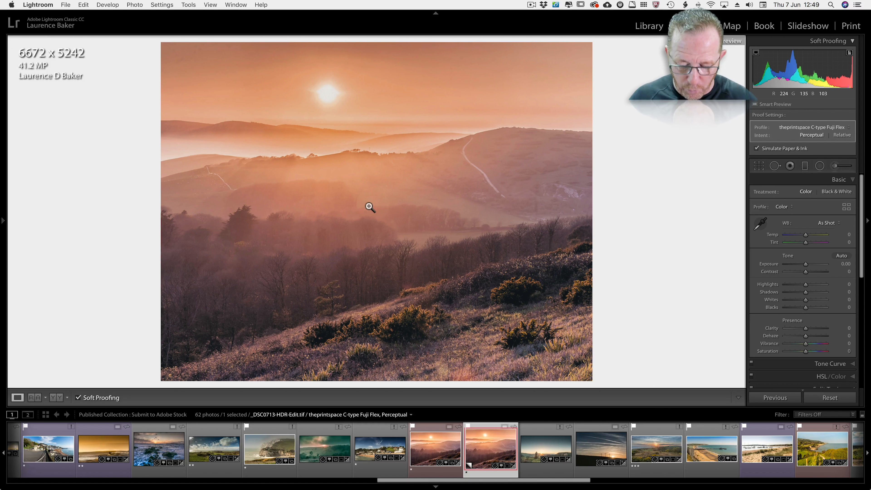
Reopen the proof copy's export settings and turn Resize to Fit back on.
key("shift+super")
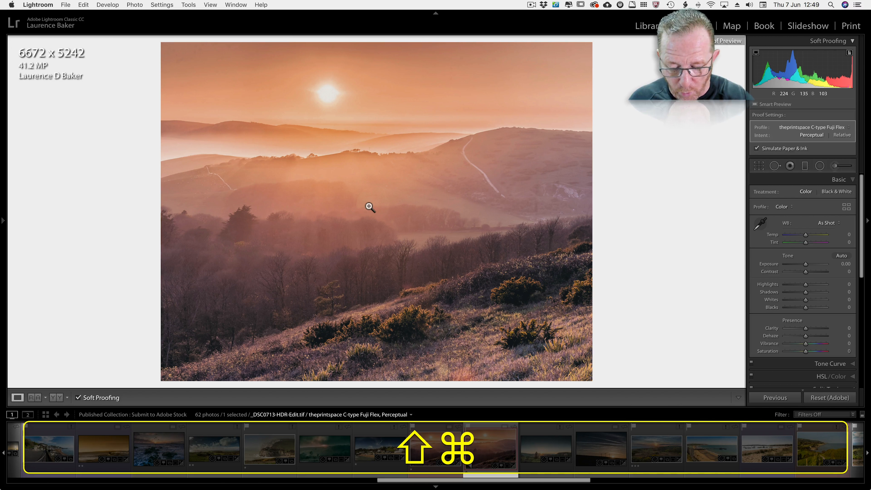
key("shift+super+e")
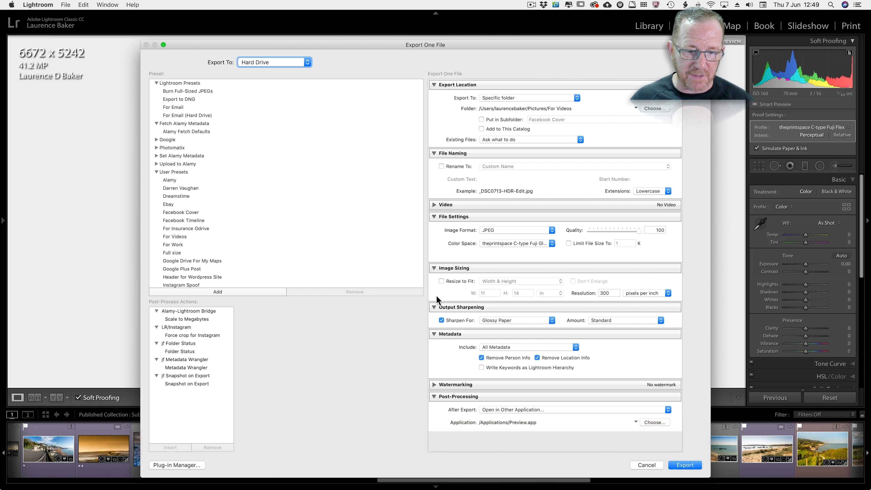
left_click(442, 281)
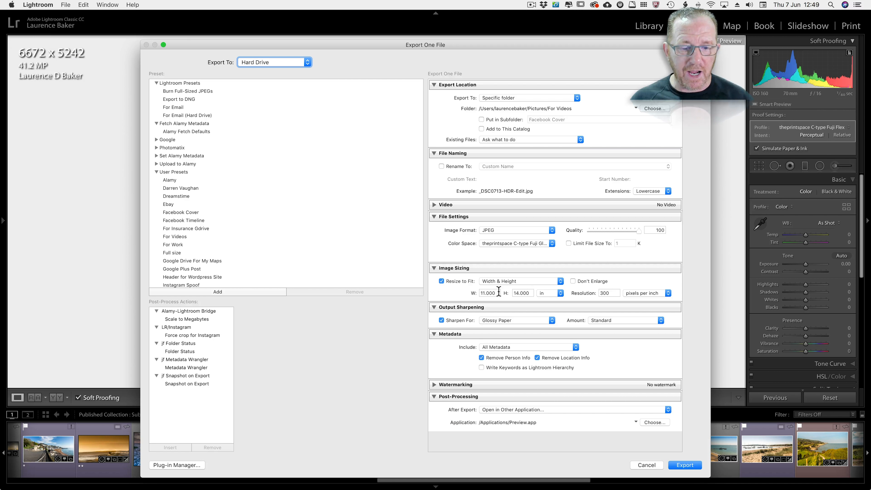